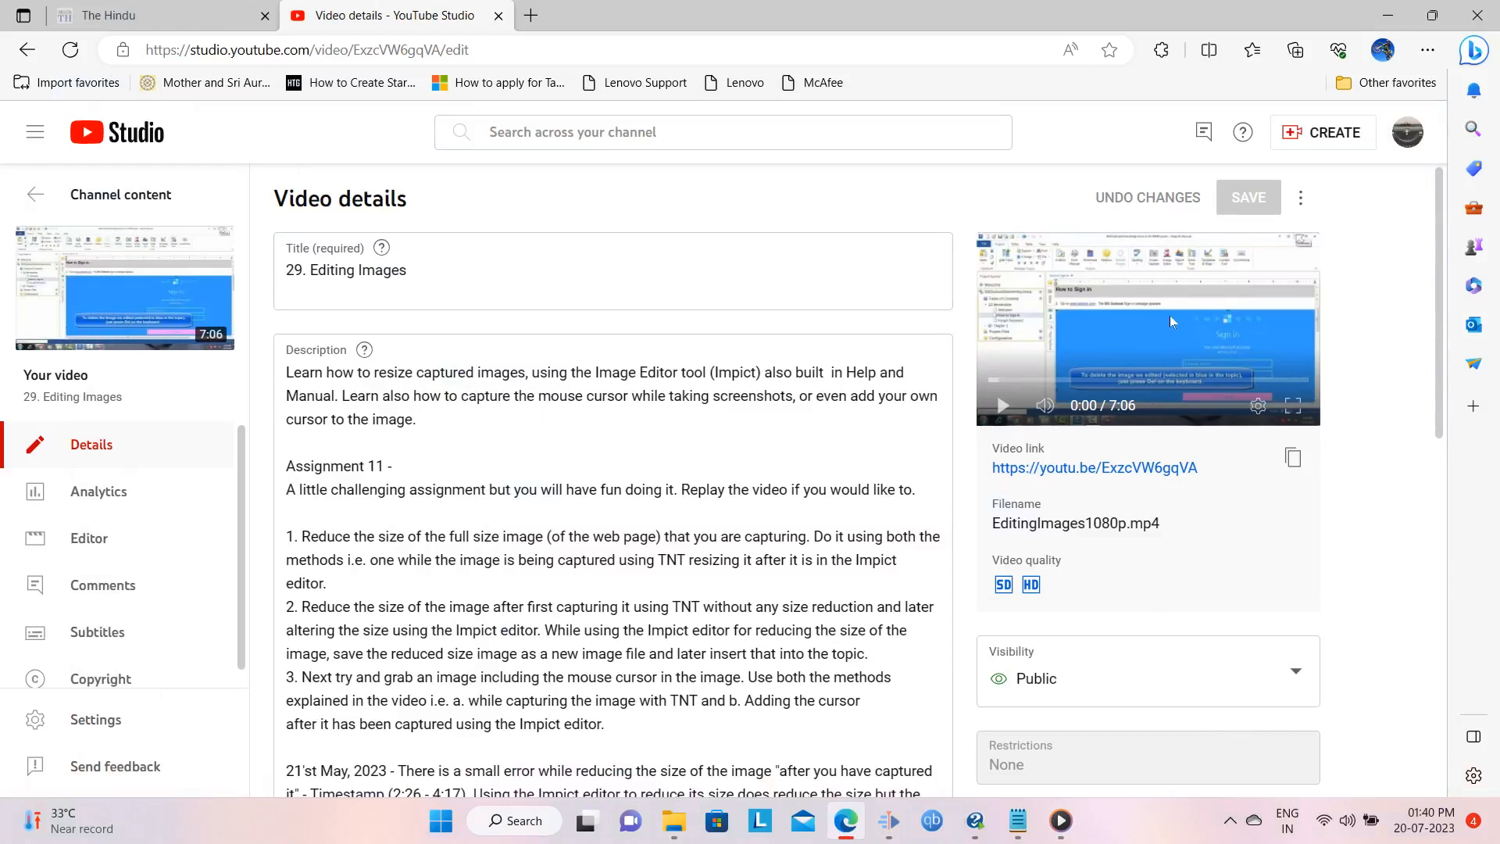
- Switch to Help+Manual and view its version and edition information
left_click(975, 820)
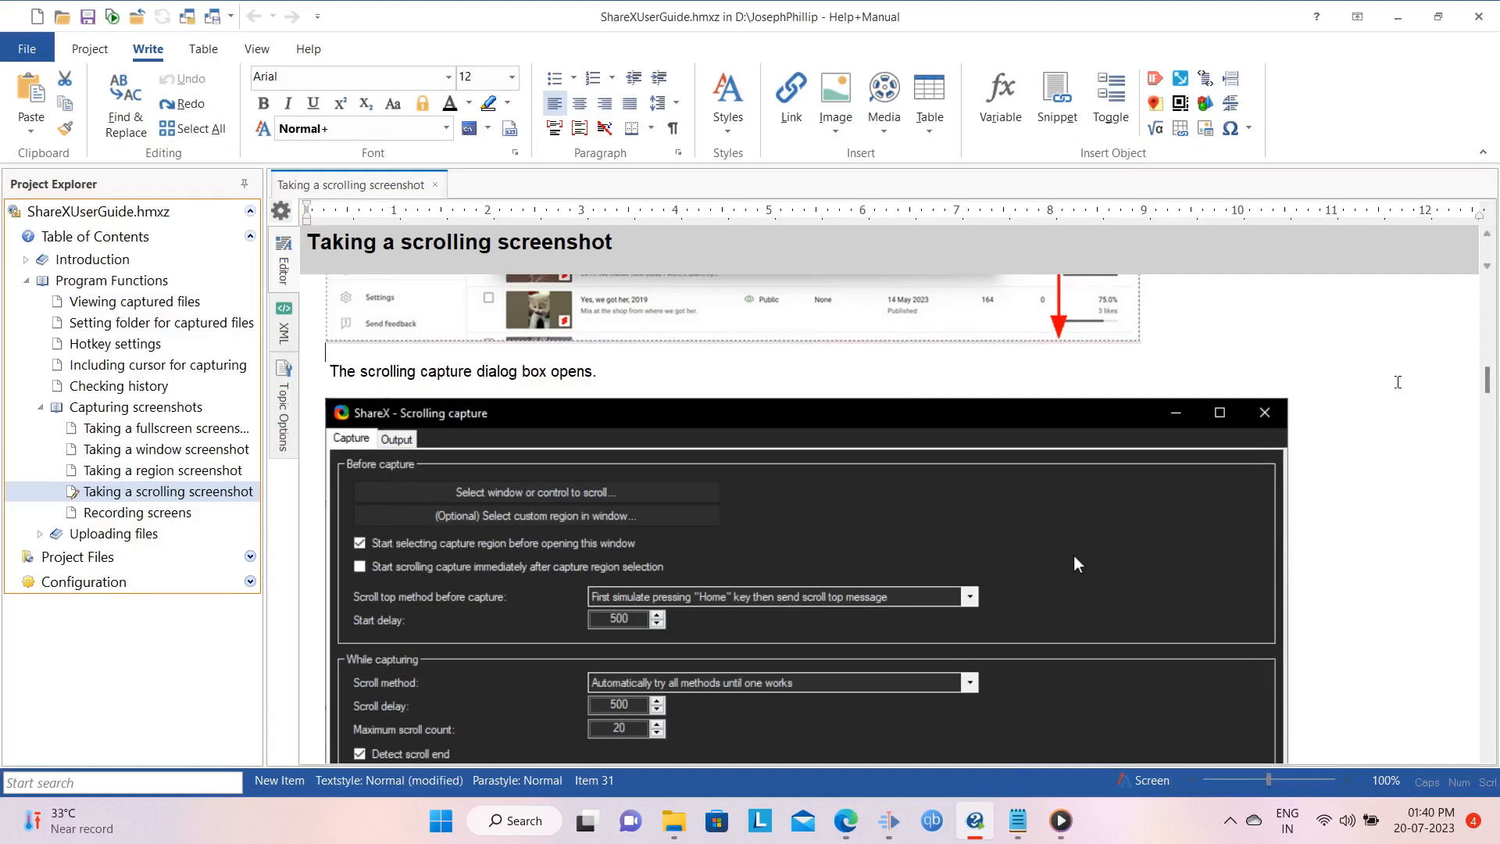
scroll(1398, 382, "down", 5)
scroll(1402, 387, "up", 5)
left_click(308, 49)
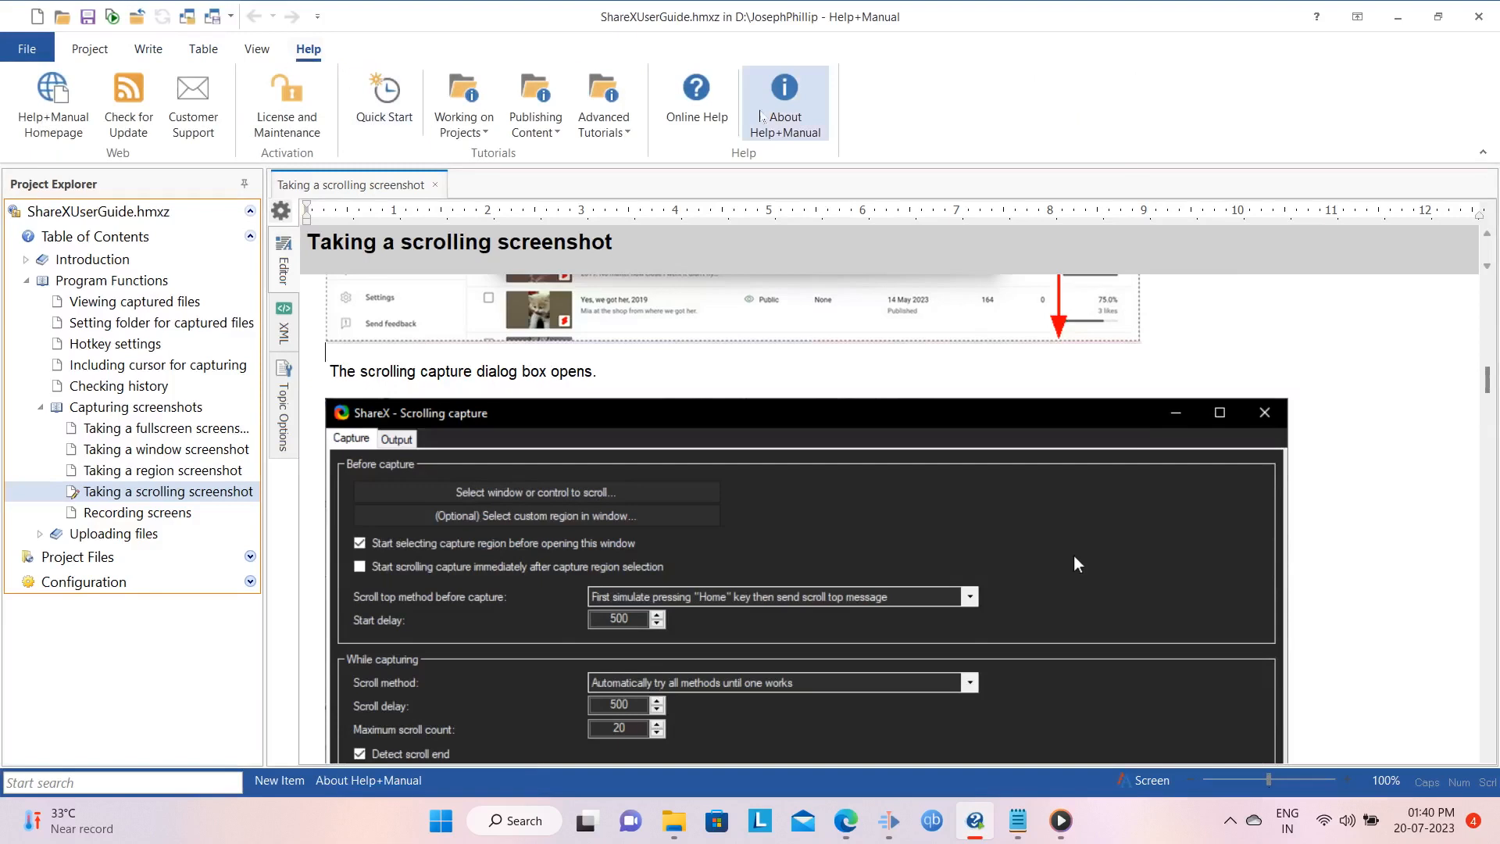
left_click(786, 124)
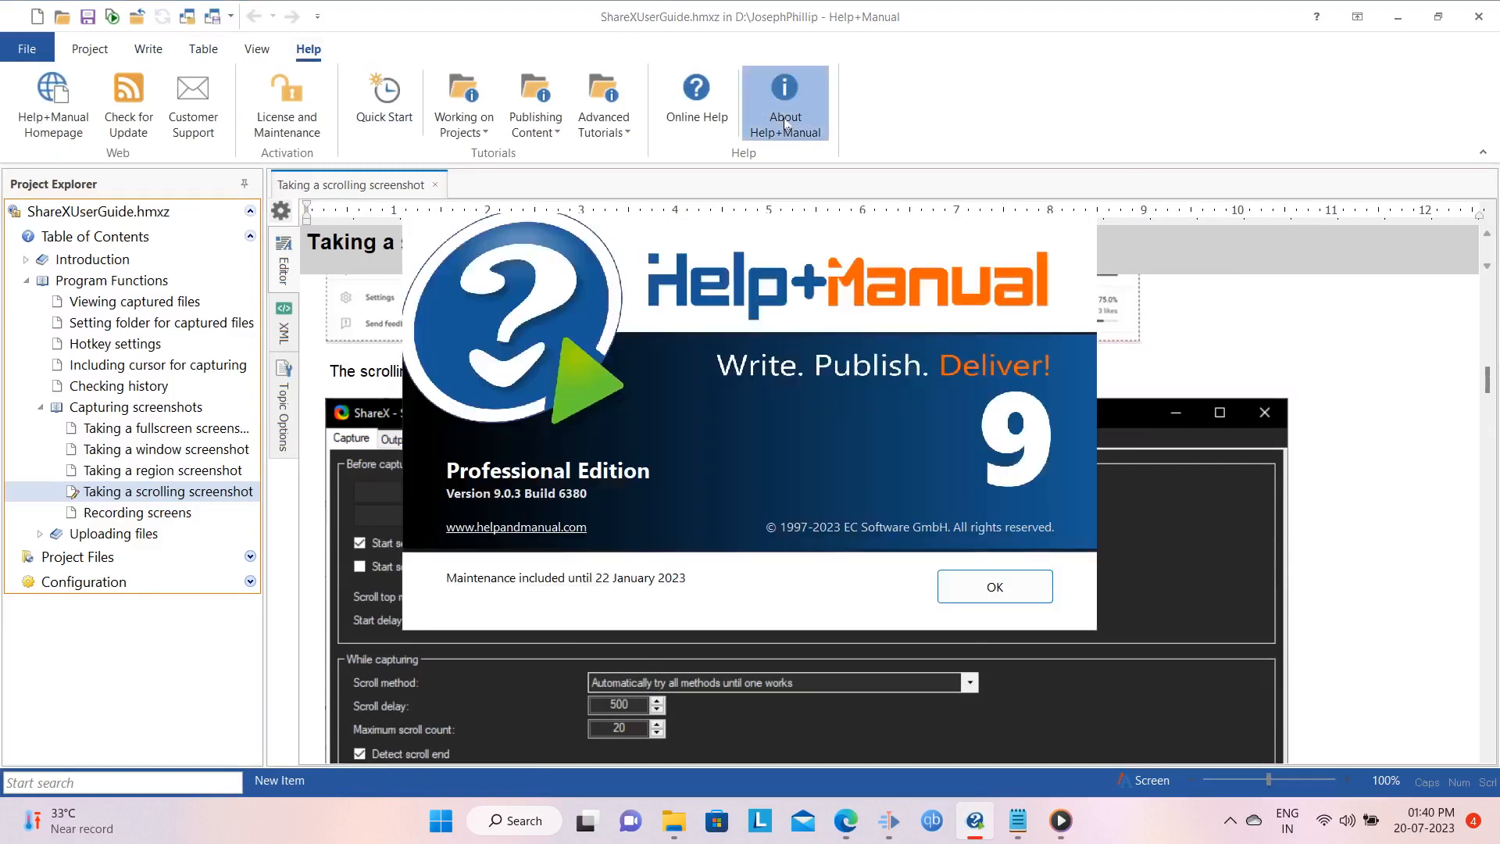
left_click(995, 587)
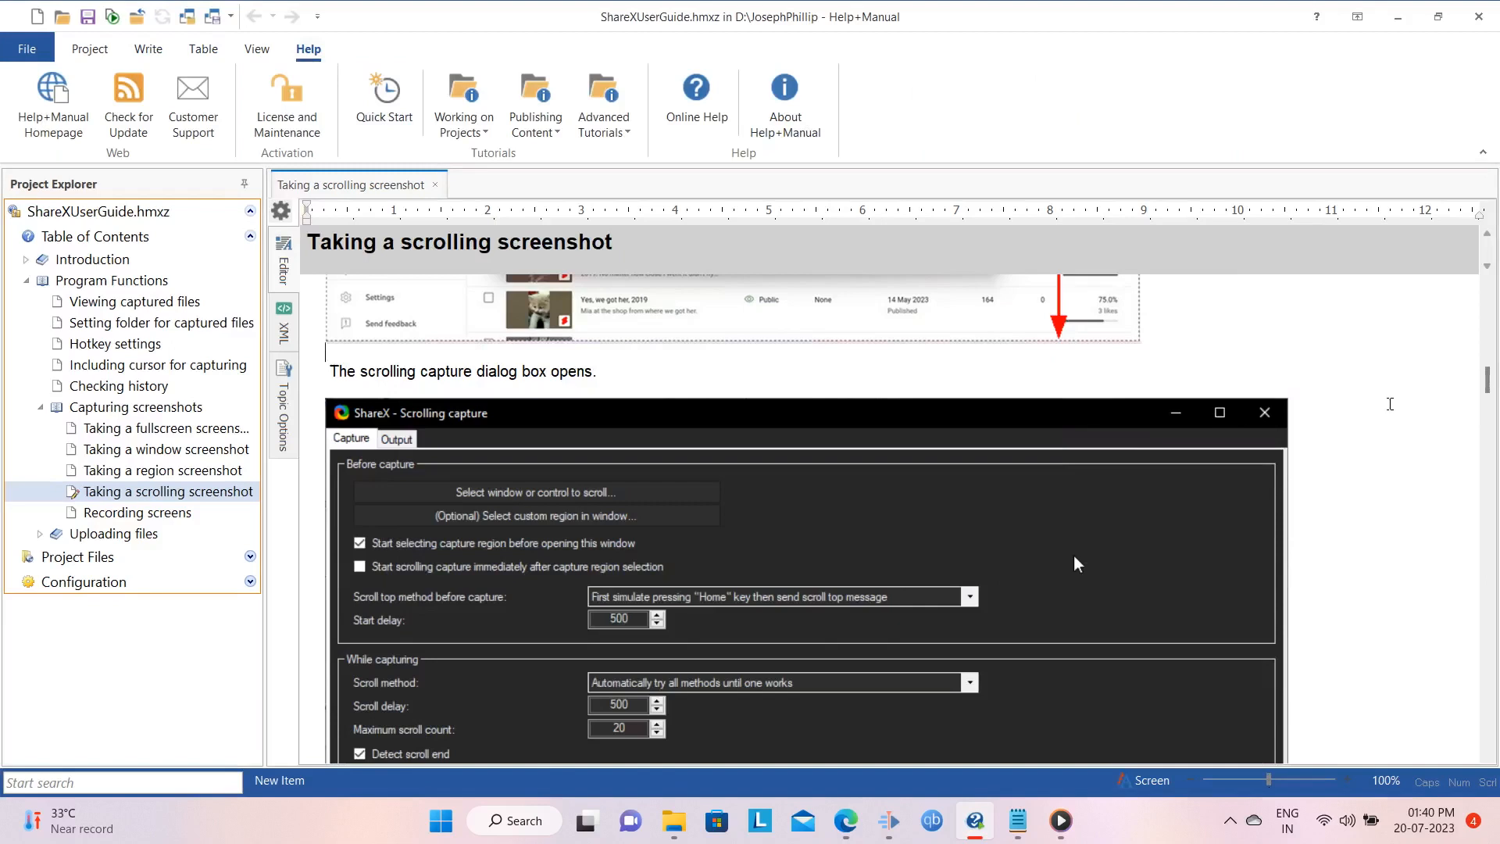
- Open the ShareX scrolling capture dialog screenshot from the topic in the Impict image editor
scroll(1390, 404, "down", 1)
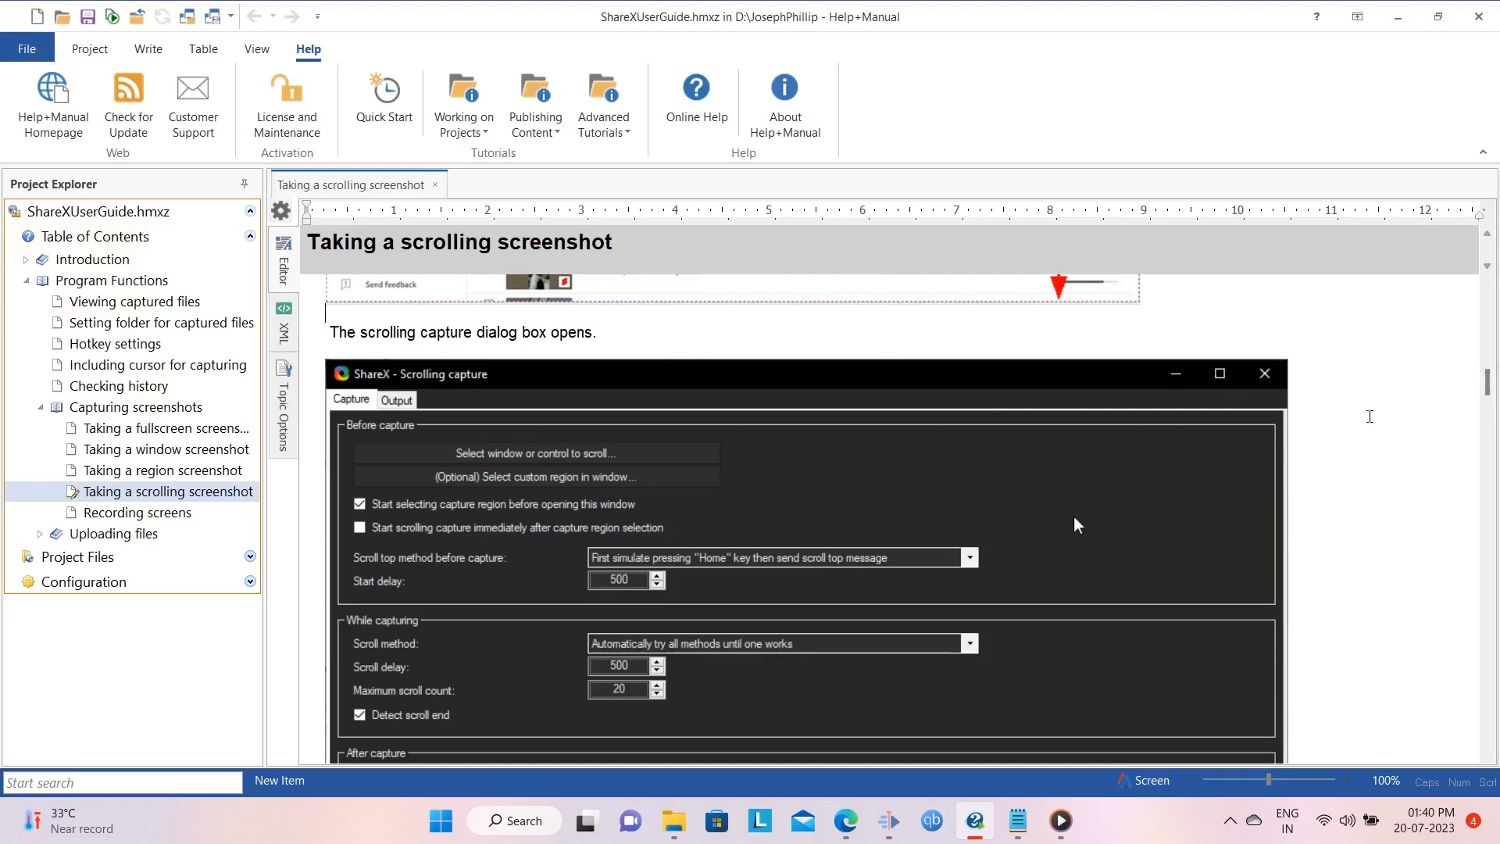
left_click(713, 453)
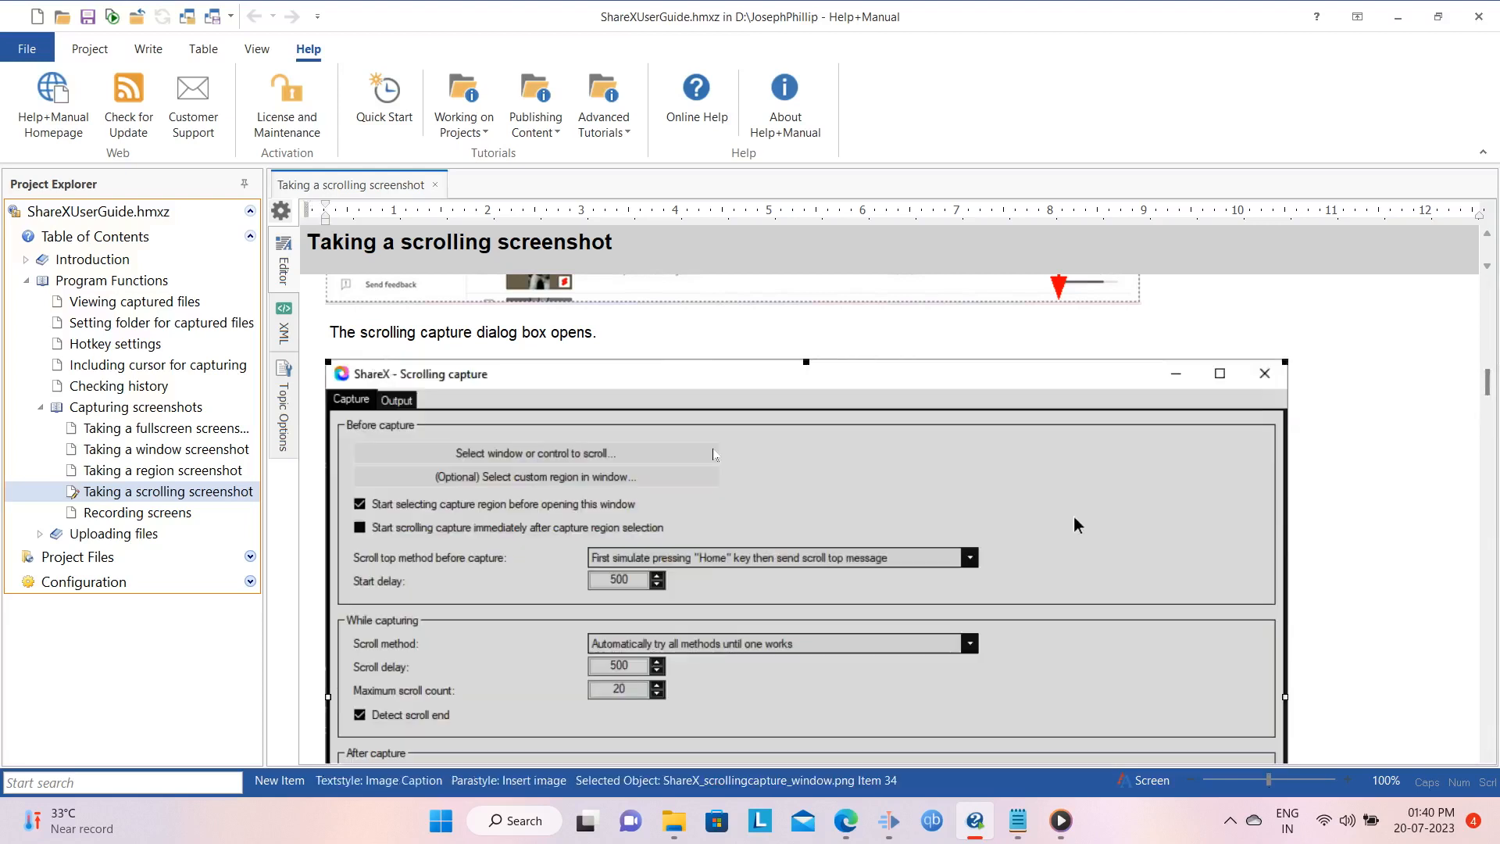
left_click(90, 50)
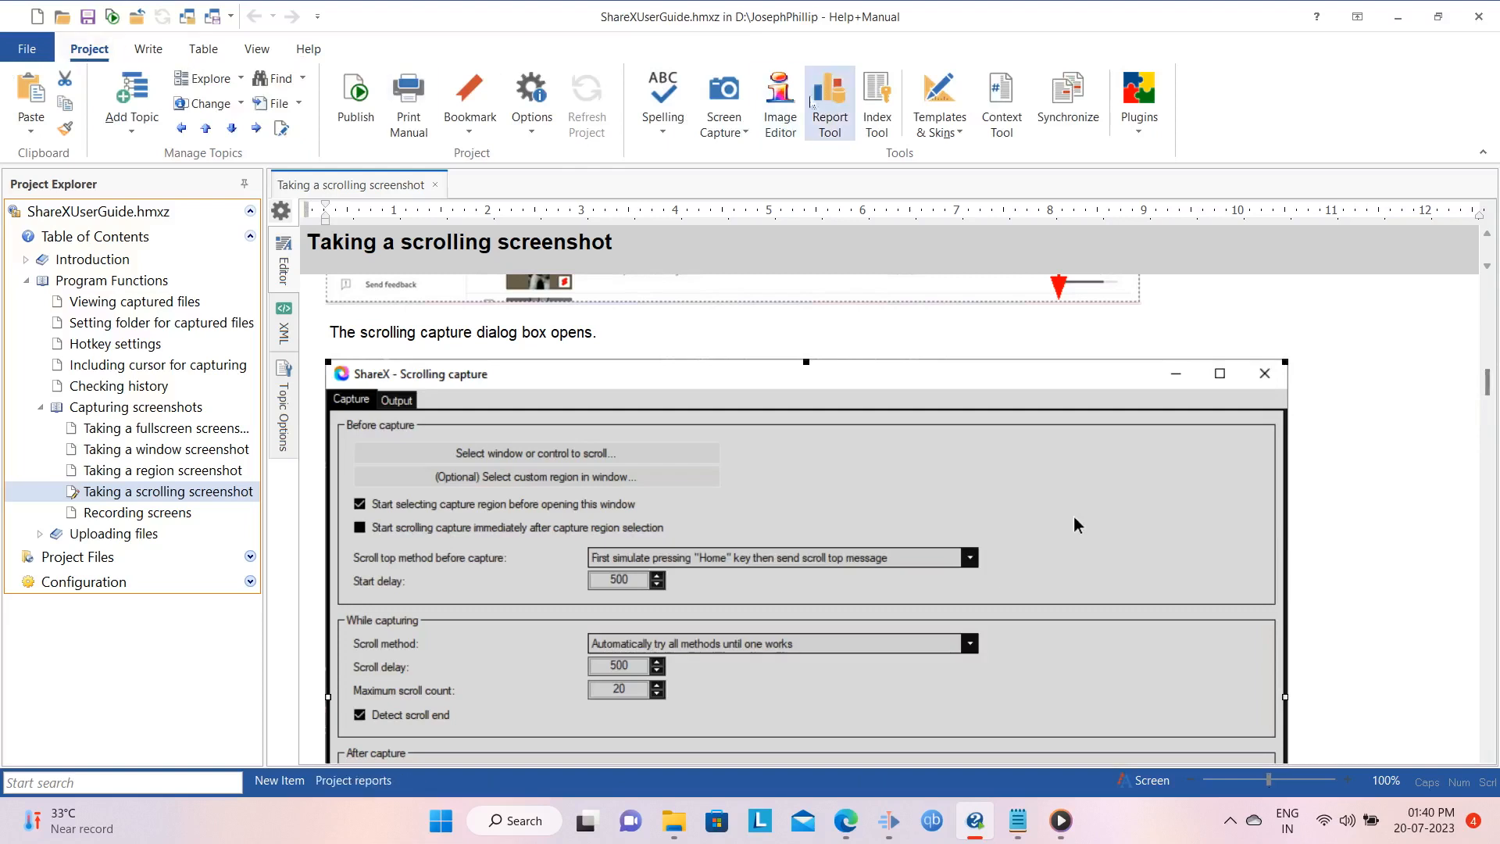
left_click(782, 101)
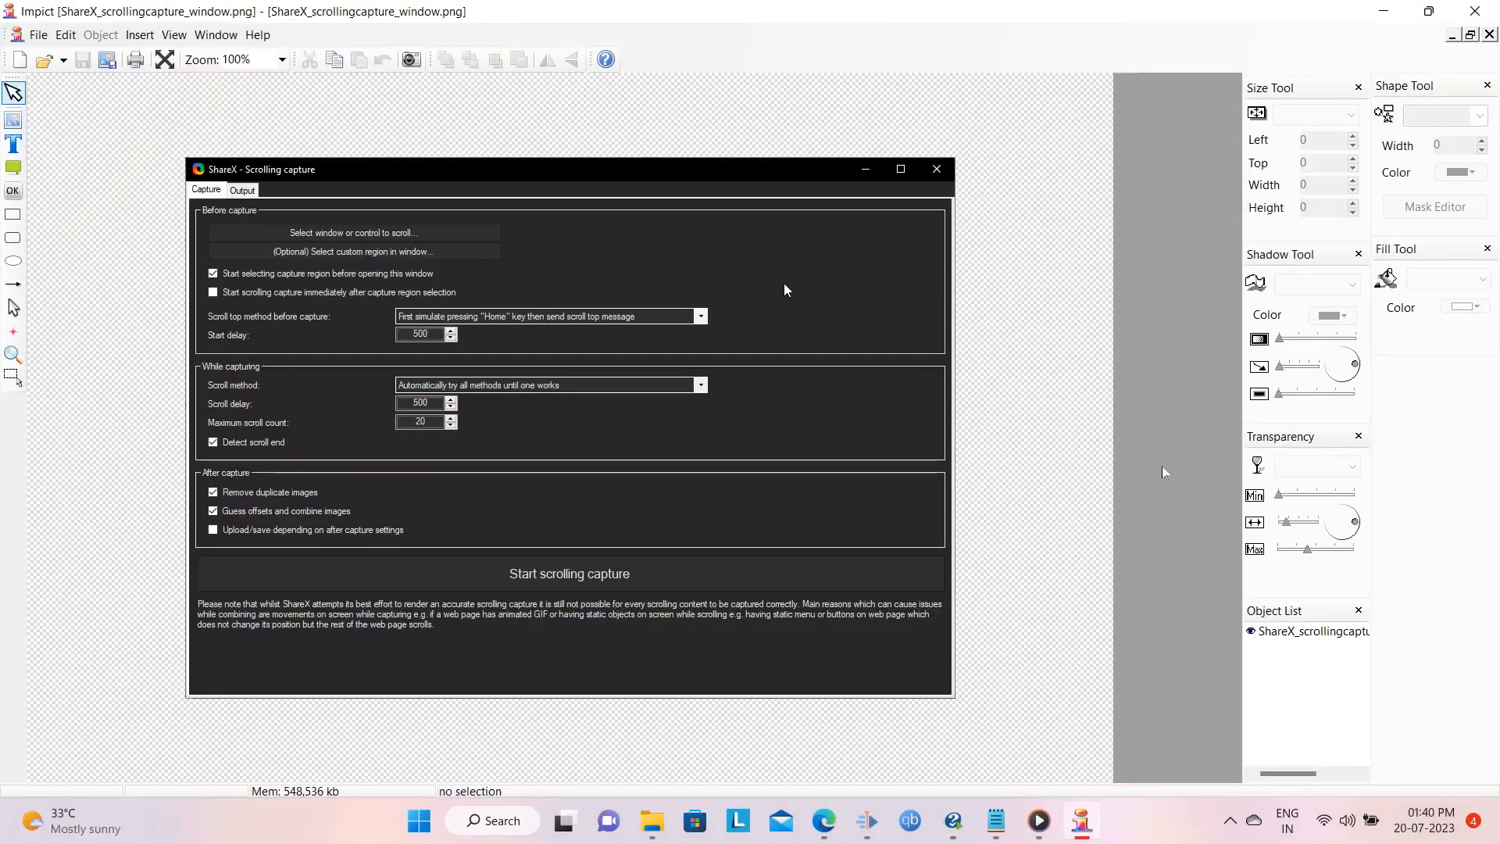
- Resize the scrolling capture screenshot object to 75 percent and nudge it one pixel left and two pixels up
left_click(435, 249)
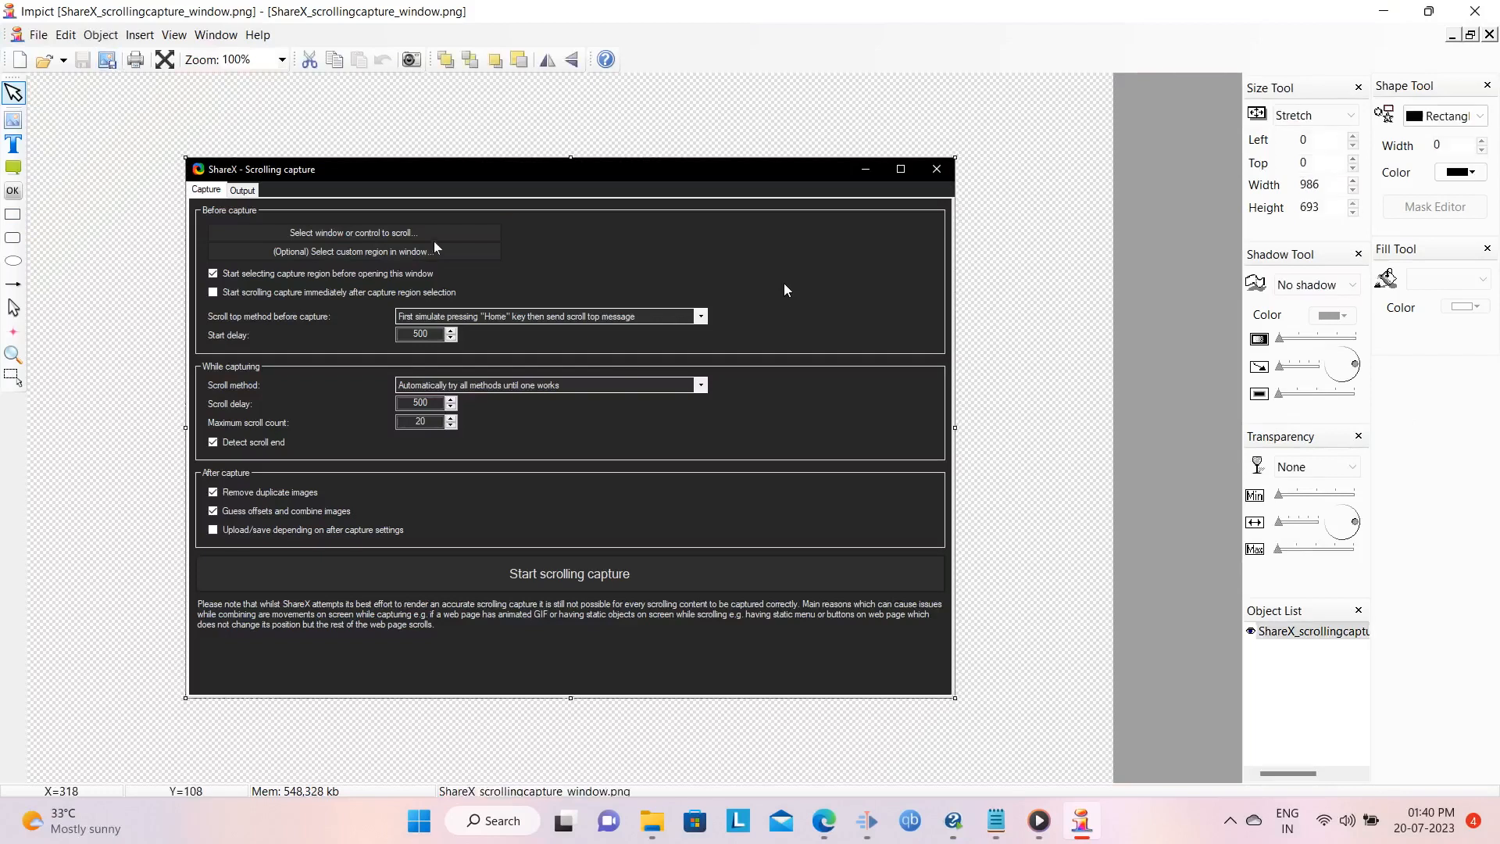
left_click(100, 36)
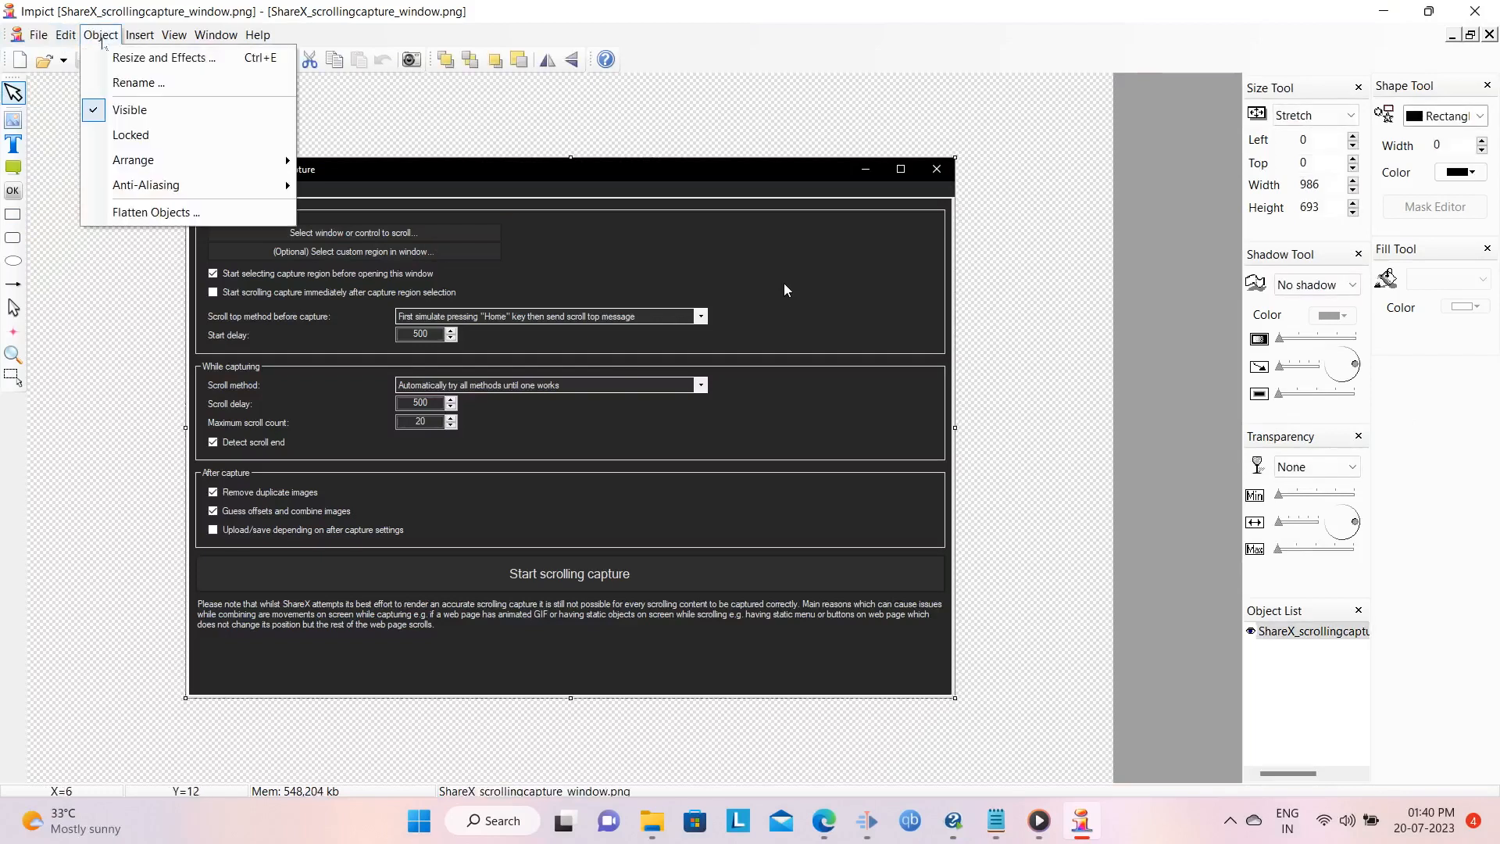
left_click(149, 62)
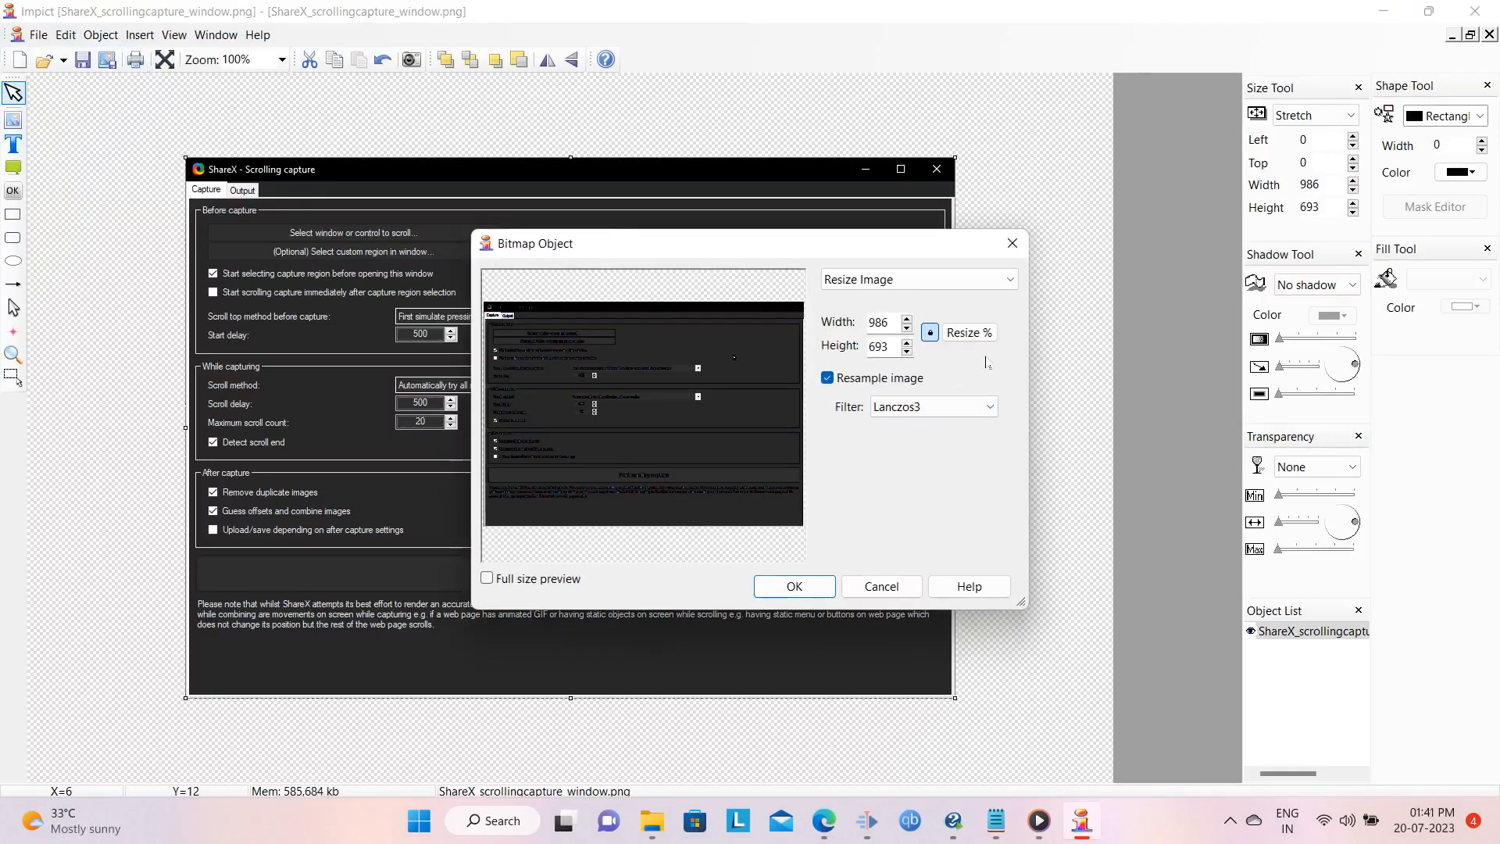
left_click(971, 335)
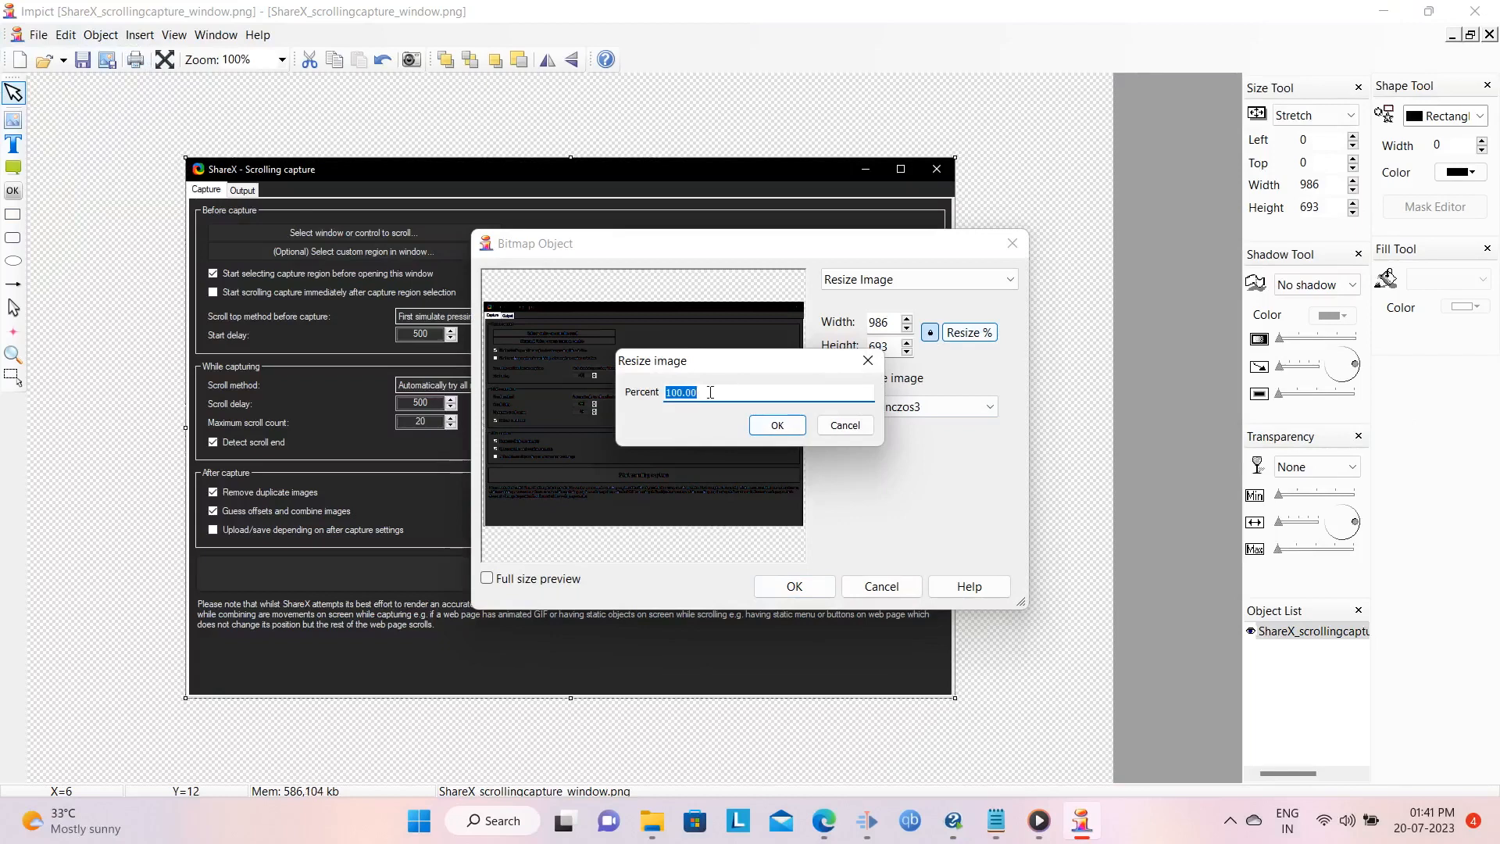
type("75")
left_click(777, 426)
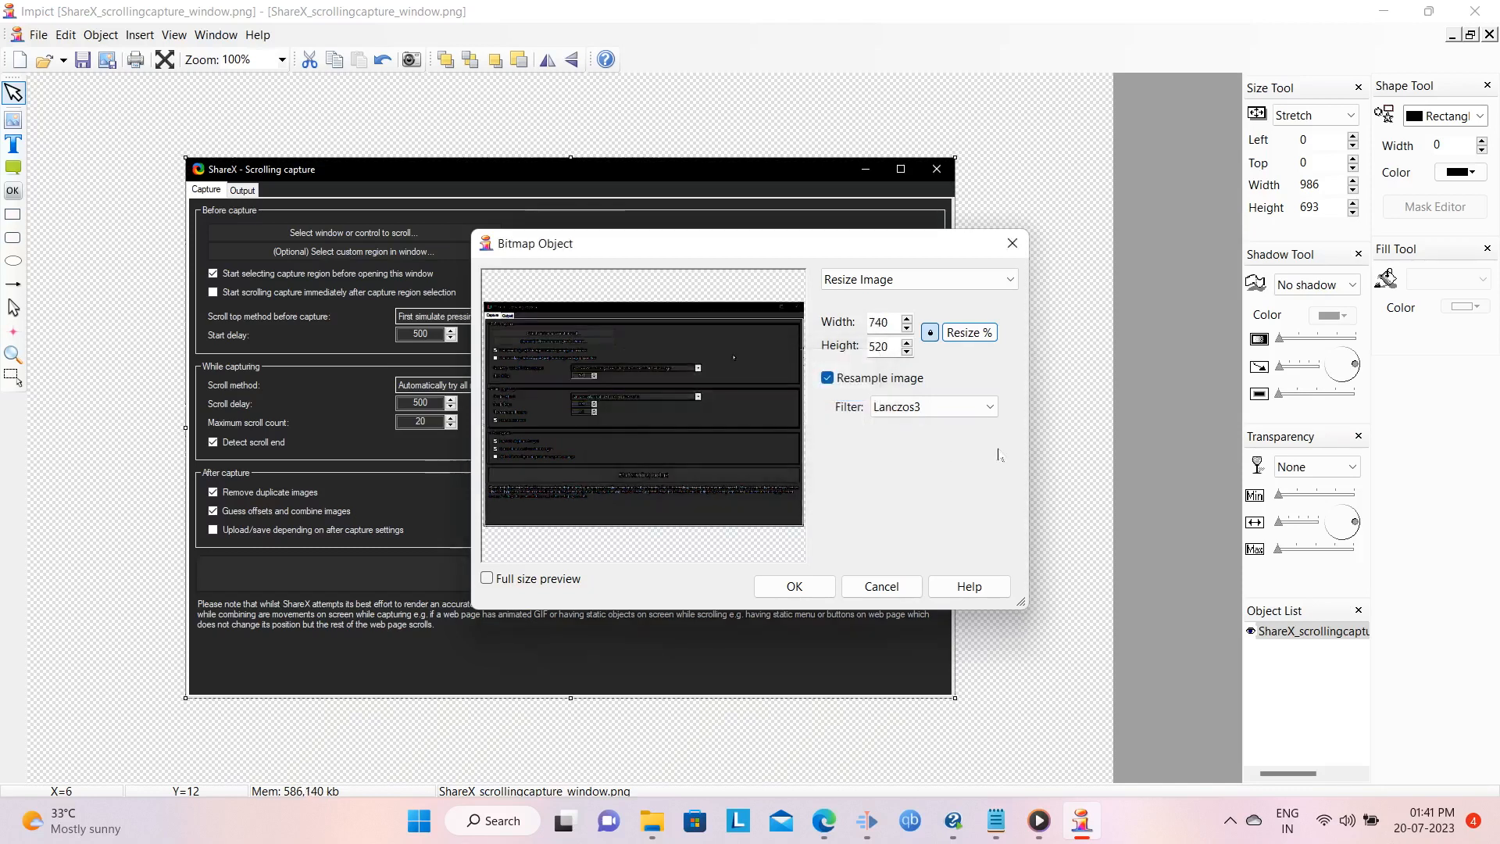
left_click(794, 588)
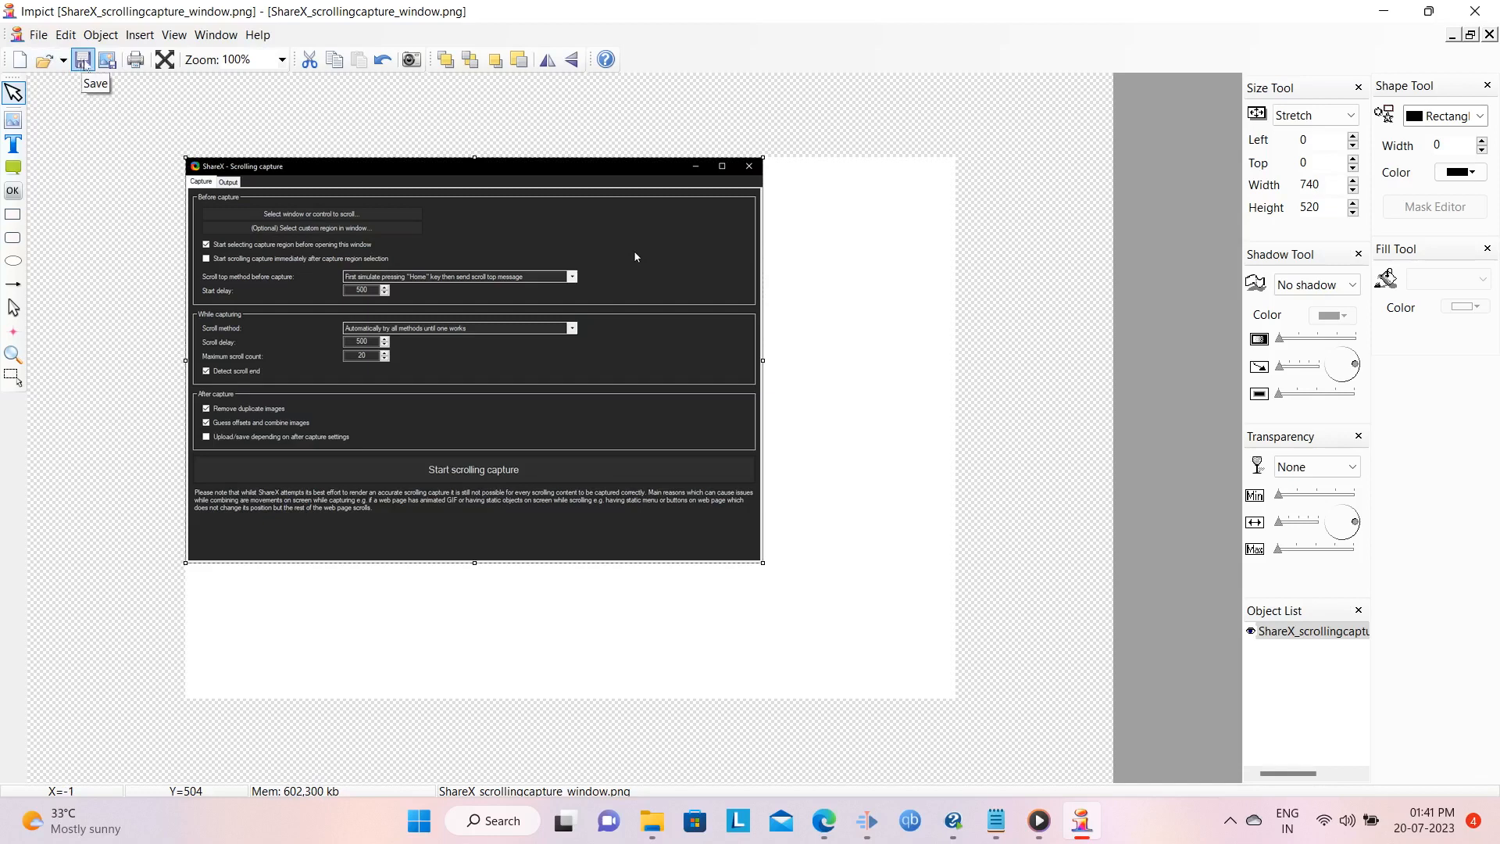
key("Left")
key("Up")
key("Up")
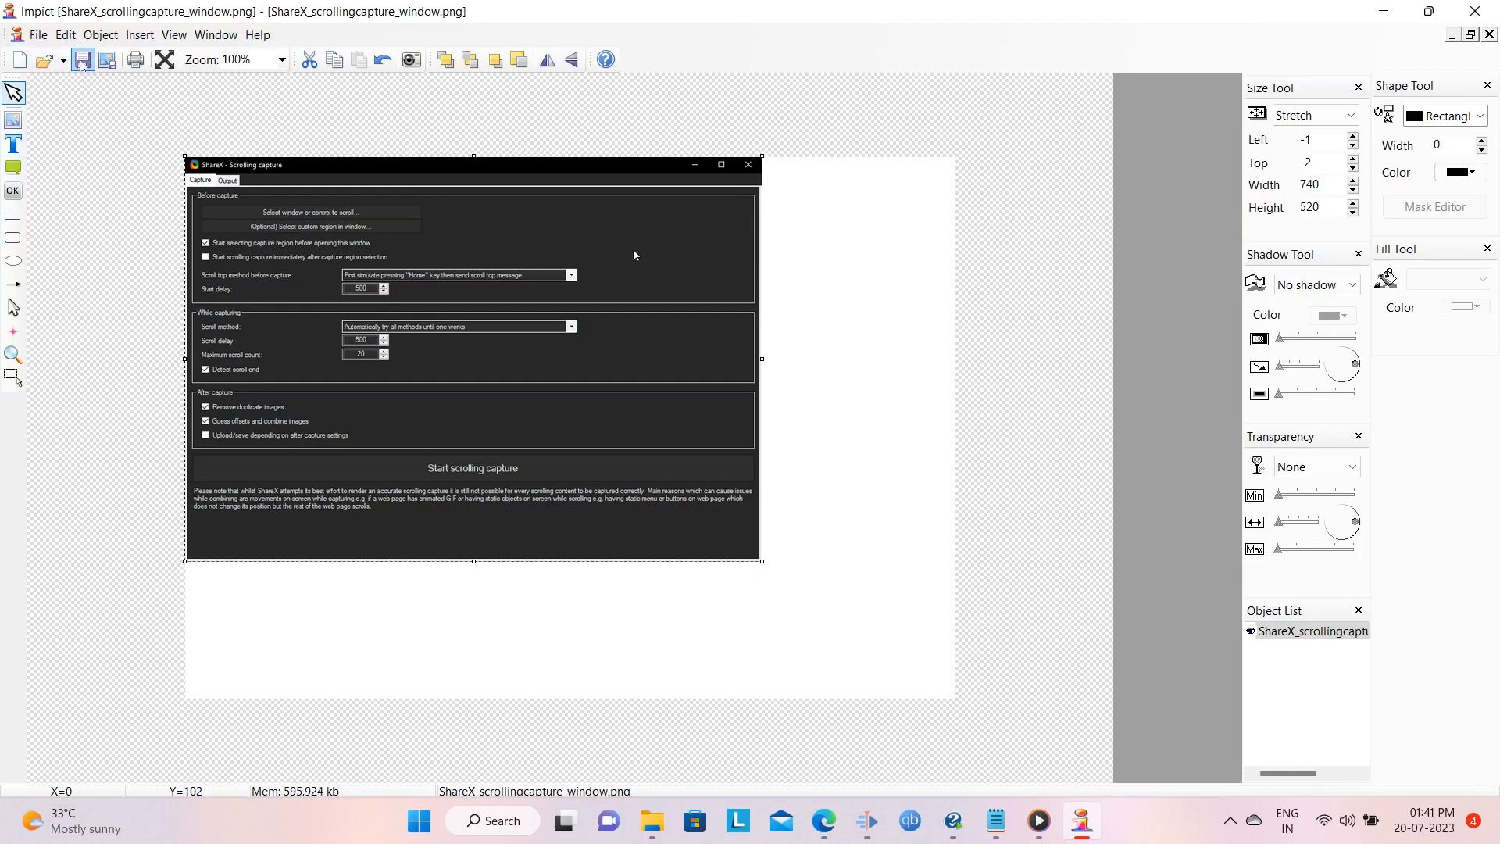
- Save the reduced image under the new name ShareX_scrollingcapture_window75 as a PNG file
left_click(39, 36)
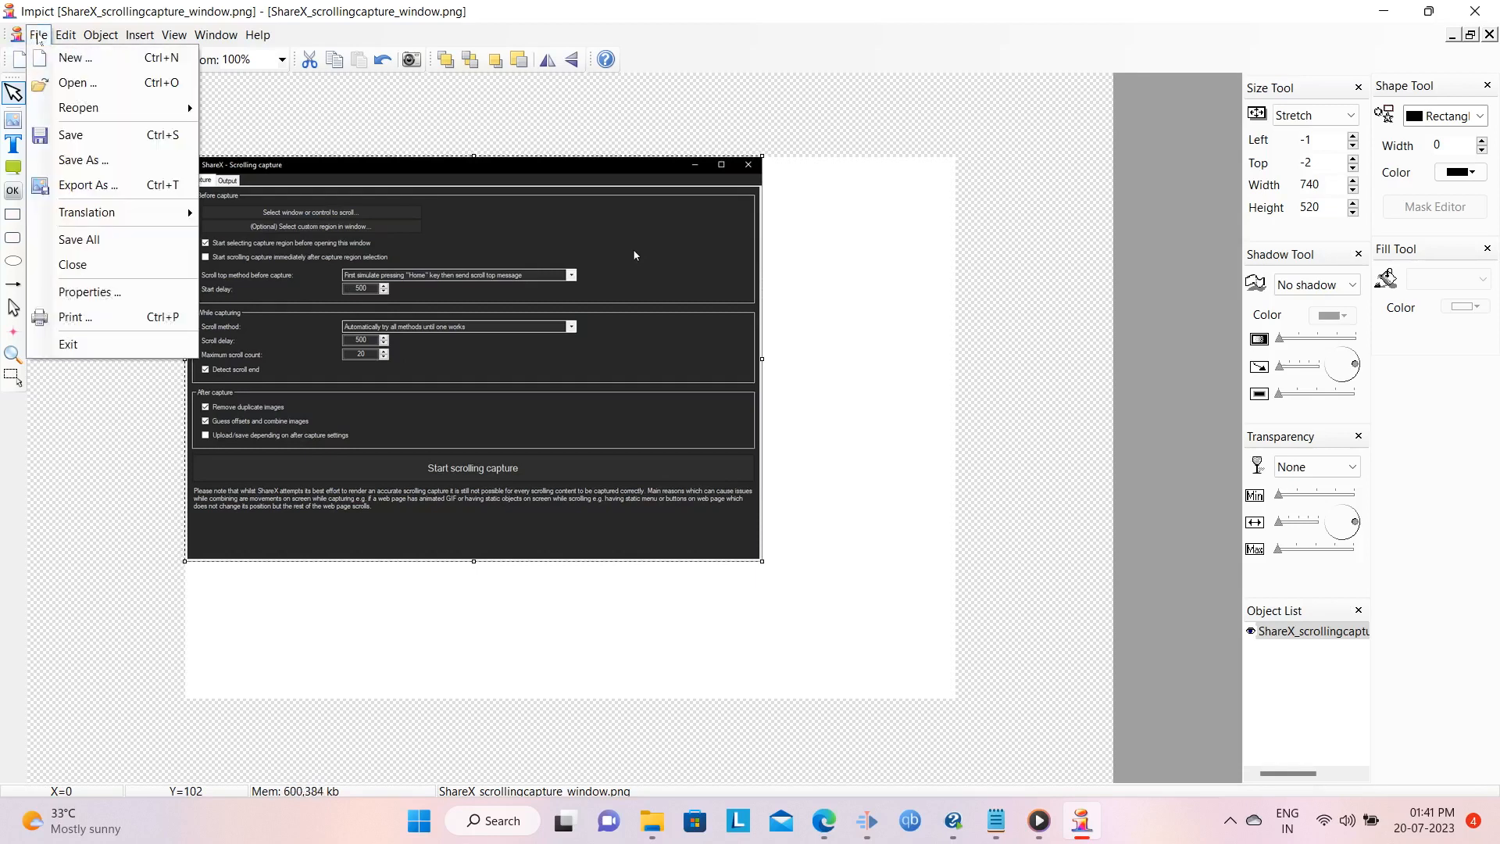
left_click(83, 160)
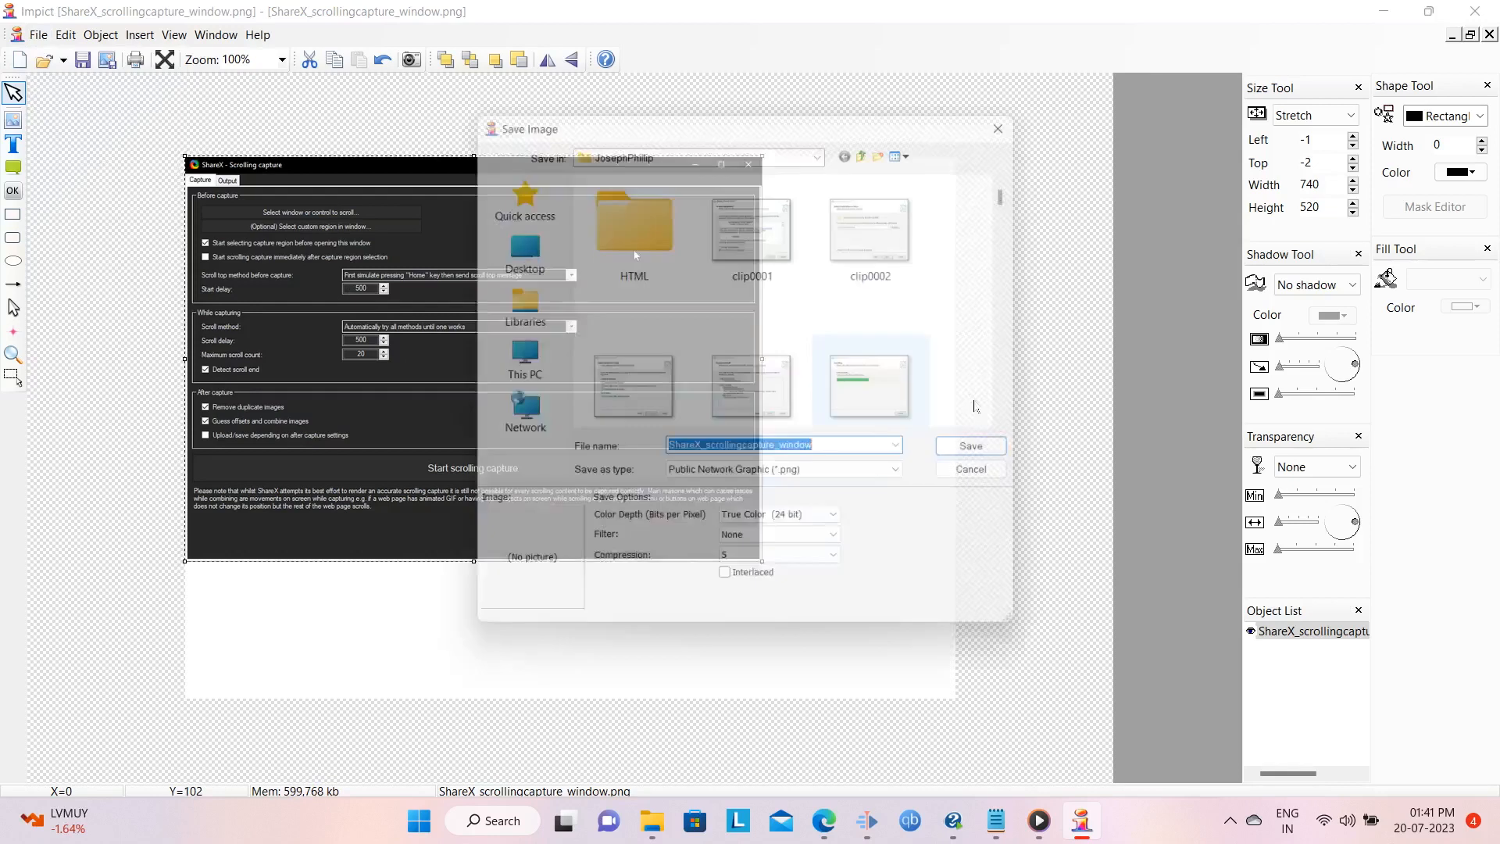
left_click(872, 447)
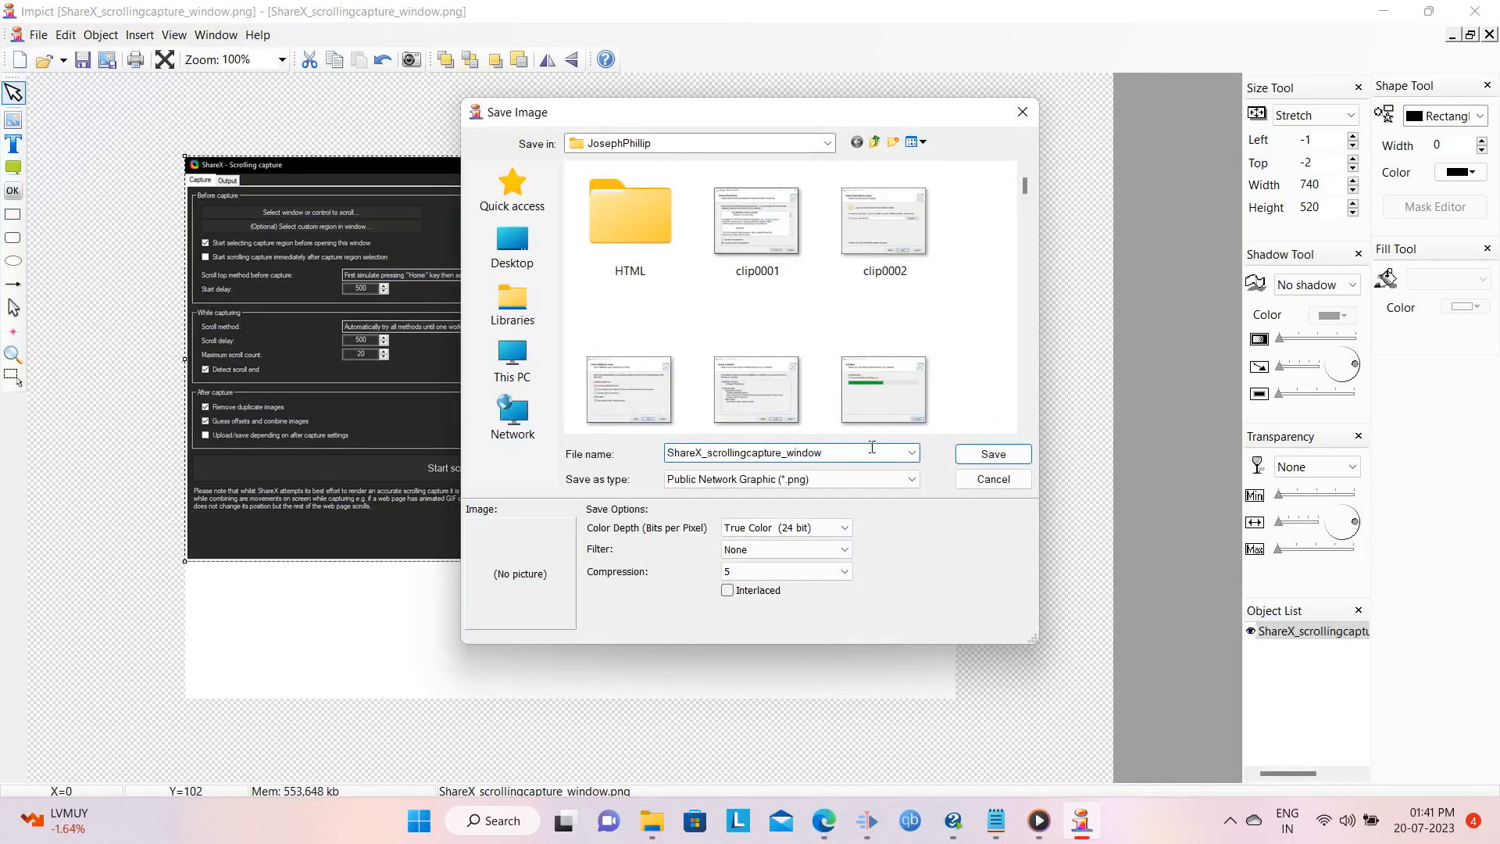
type("75")
left_click(991, 455)
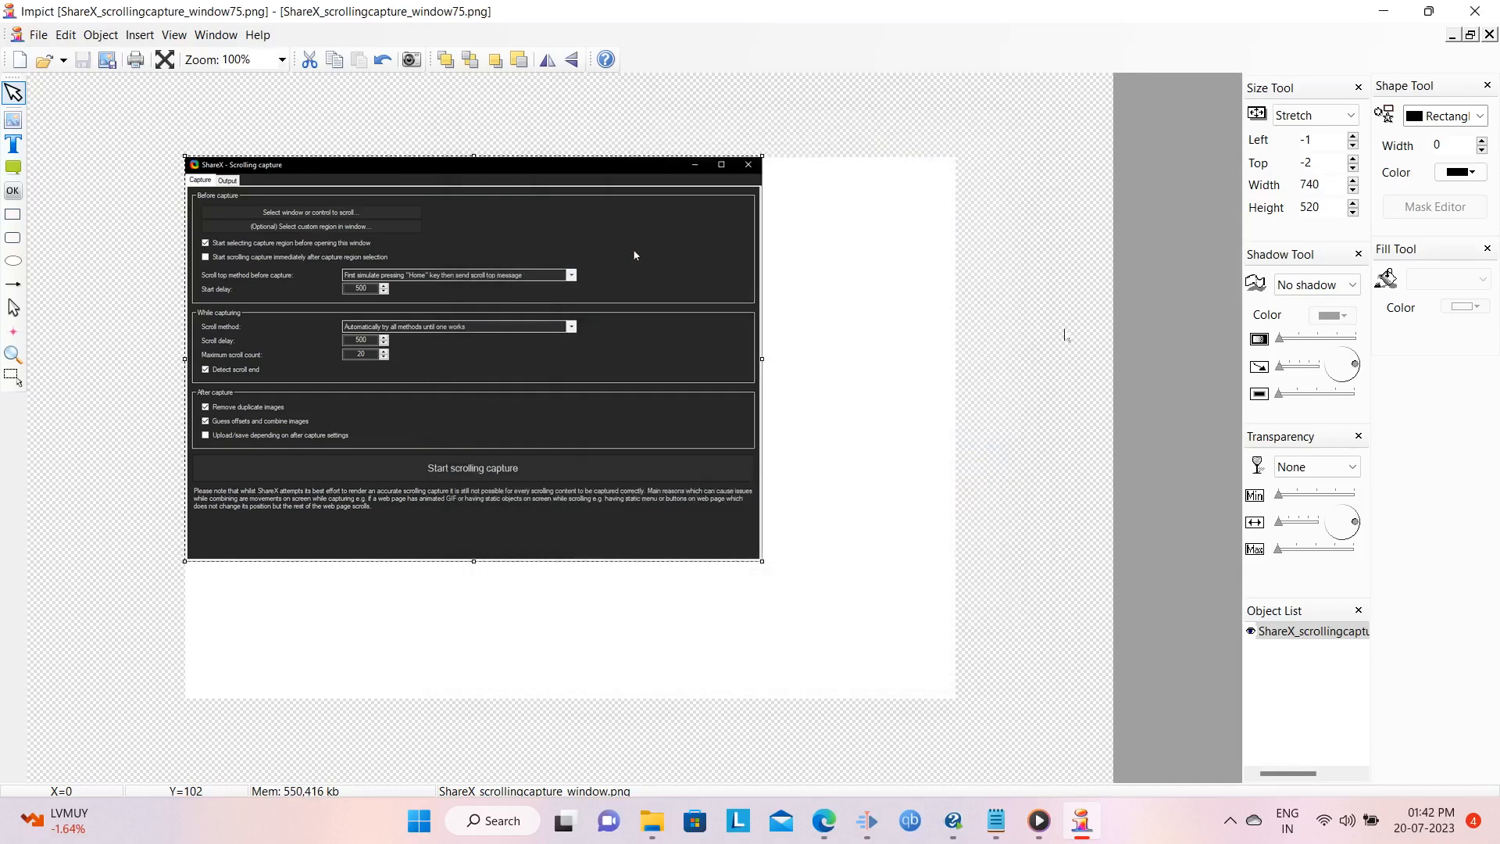
- Switch to Help+Manual, replace the selected scrolling capture image with ShareX_scrollingcapture_window75.png and inspect the area around it
mouse_move(953, 835)
left_click(953, 822)
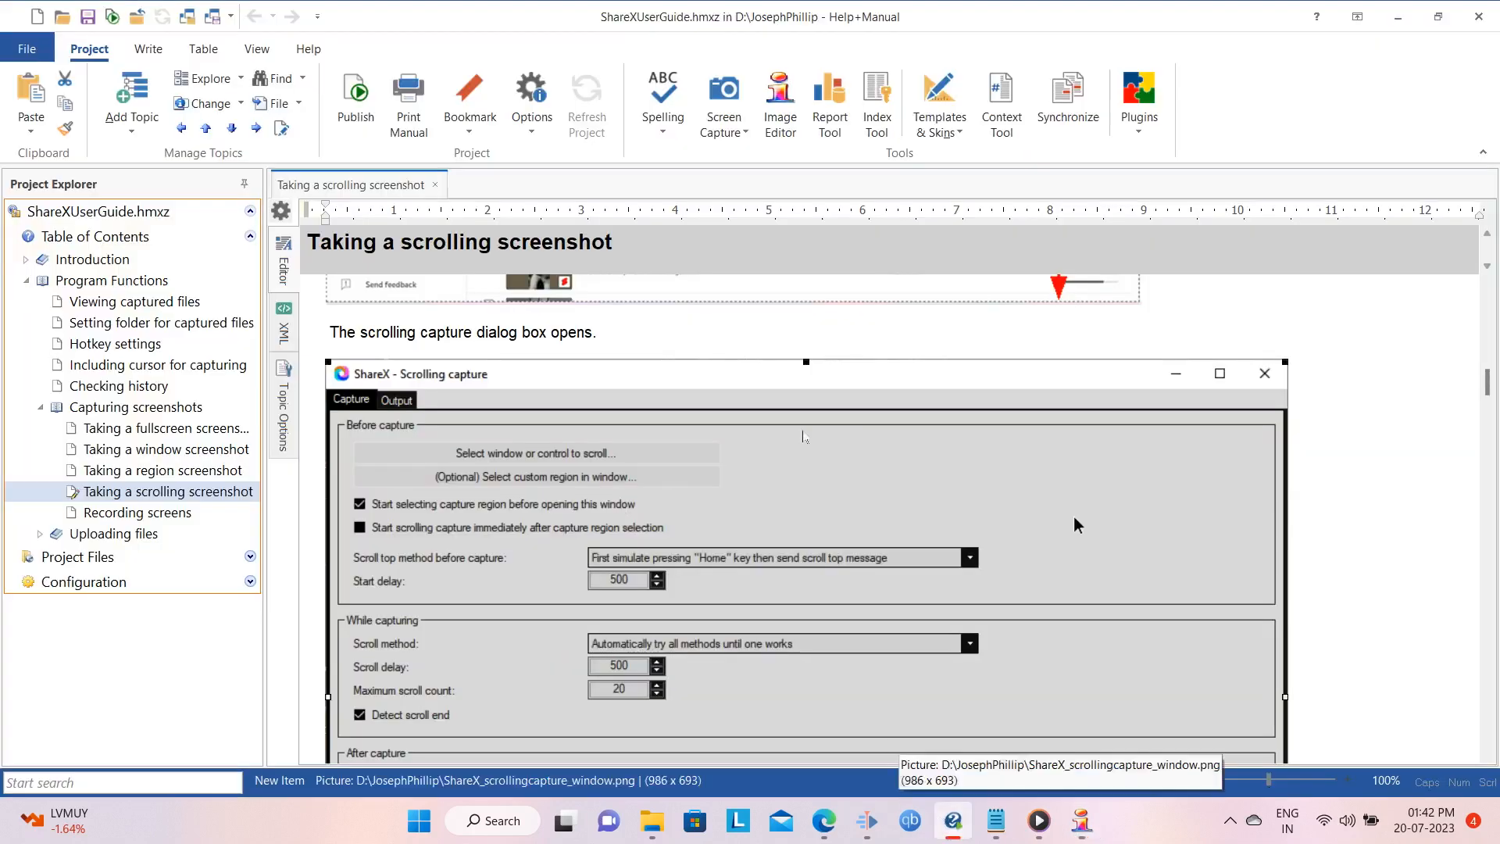
scroll(1360, 430, "down", 5)
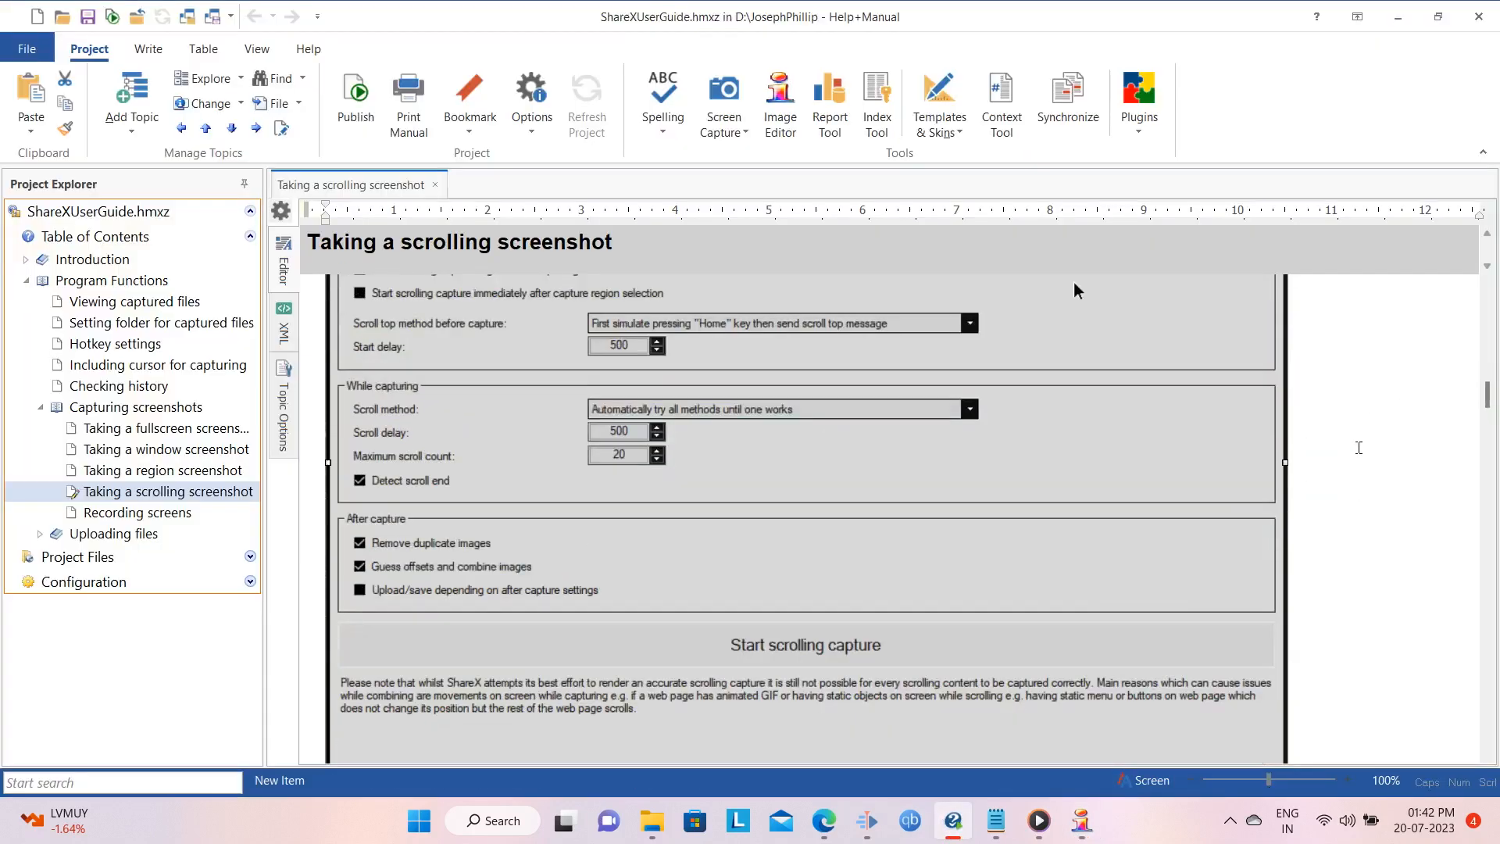
scroll(1359, 447, "down", 4)
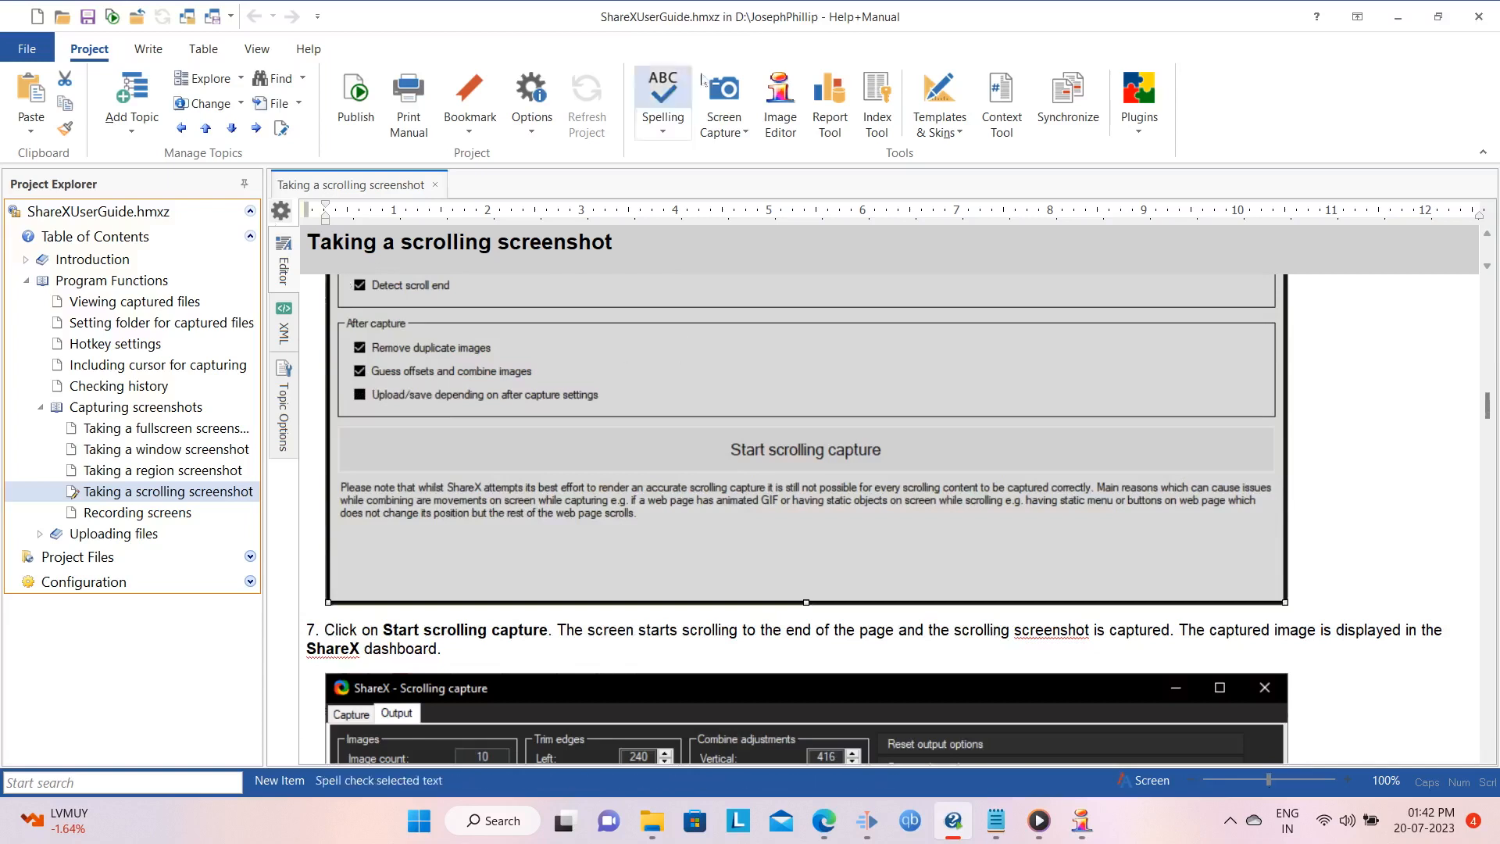
left_click(147, 48)
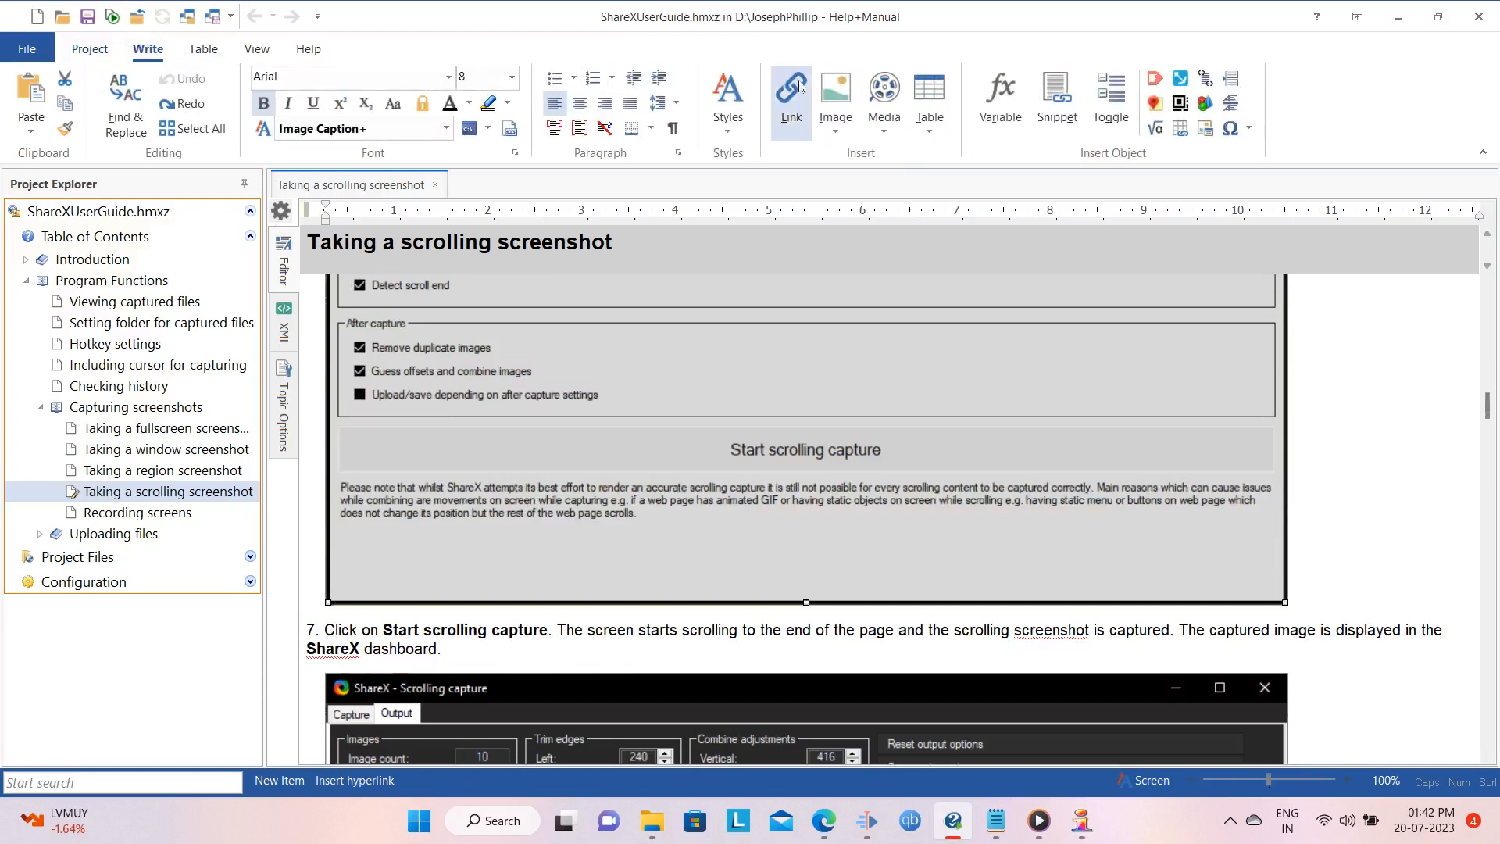
left_click(840, 98)
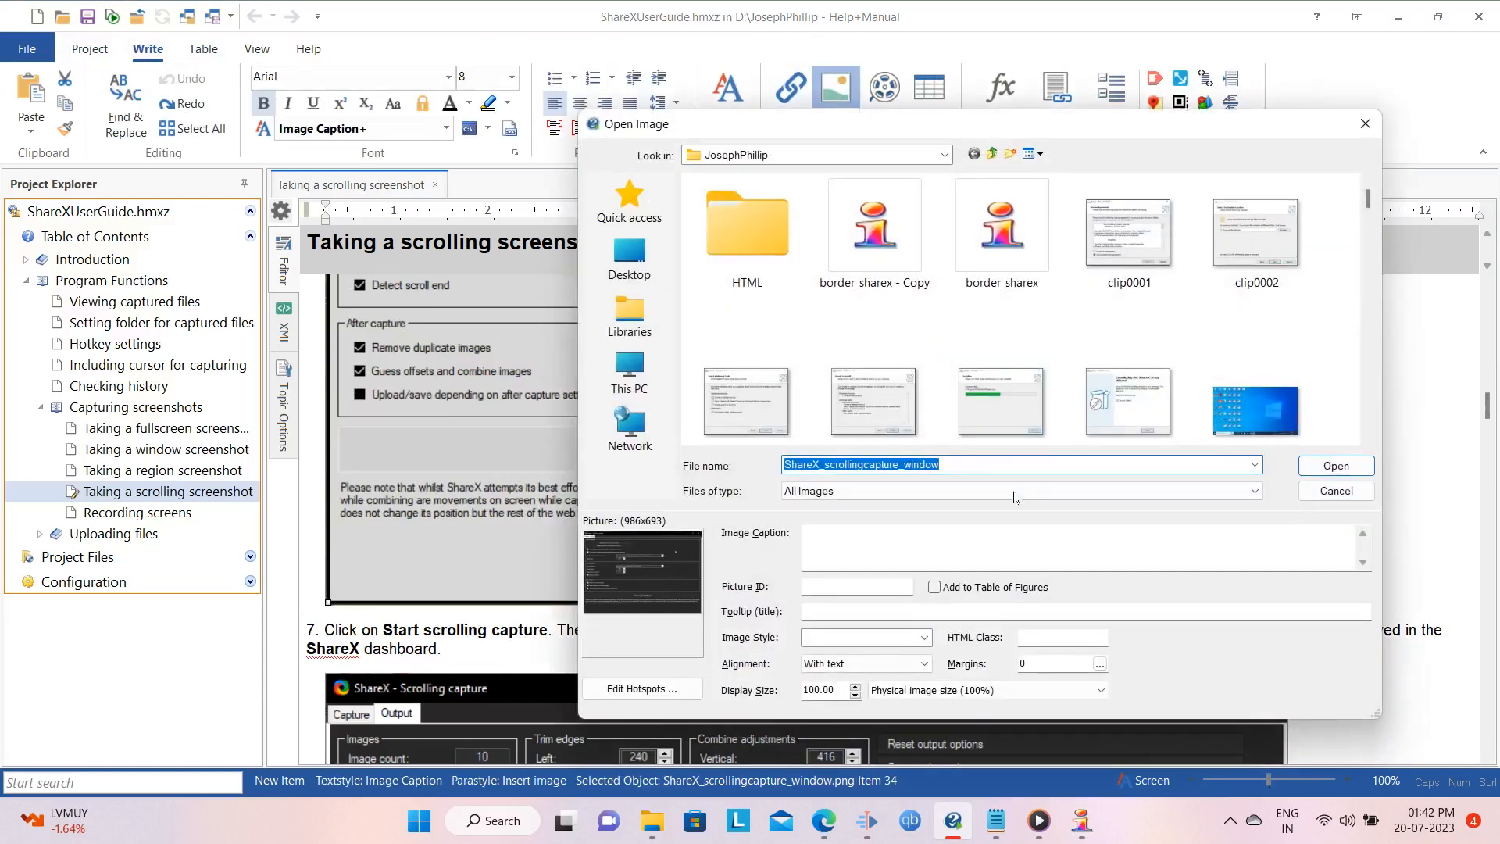
left_click(971, 464)
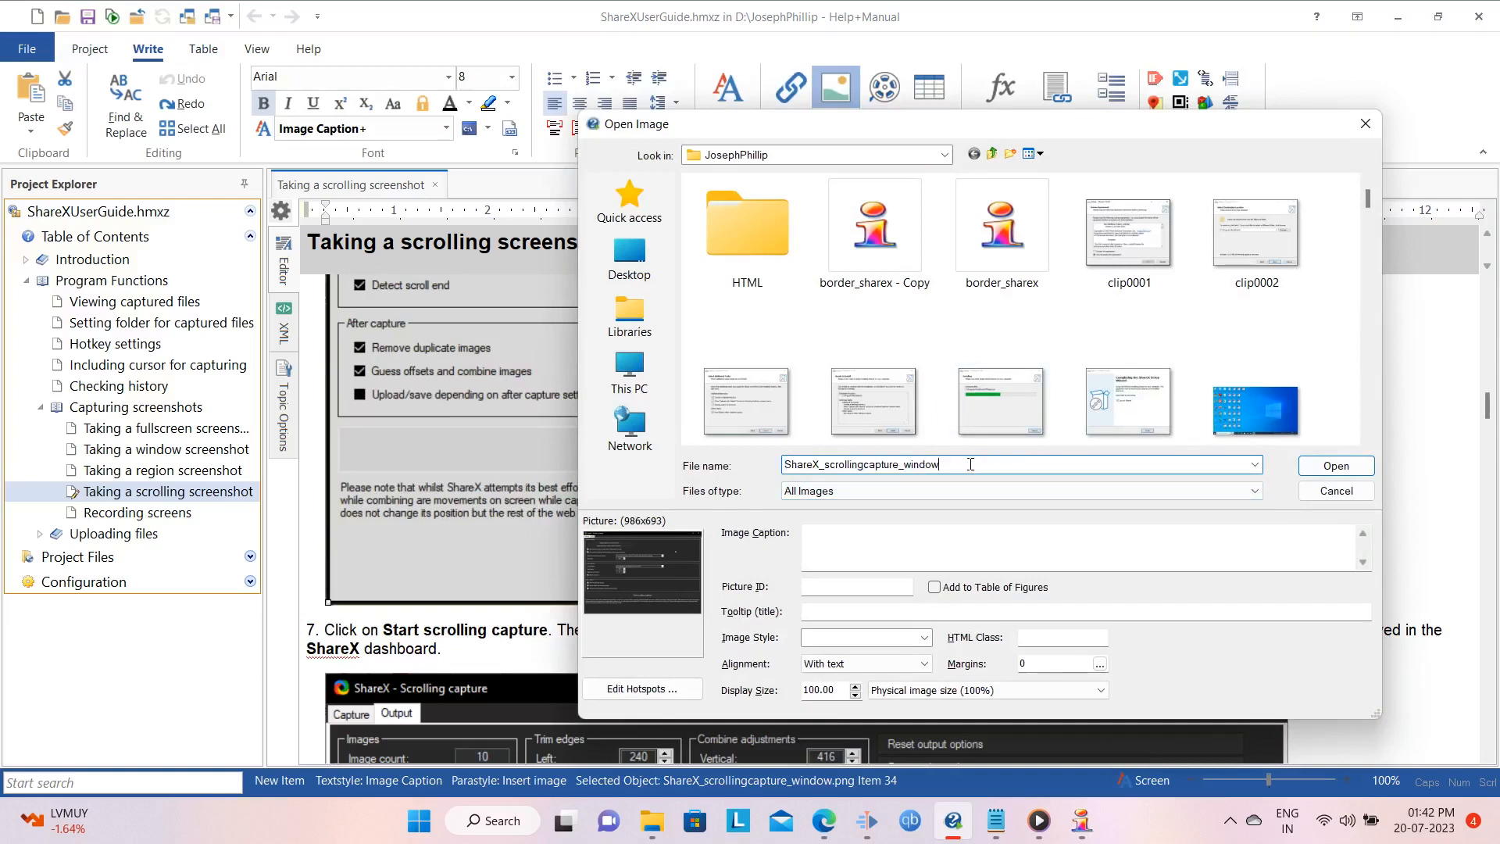
type("75")
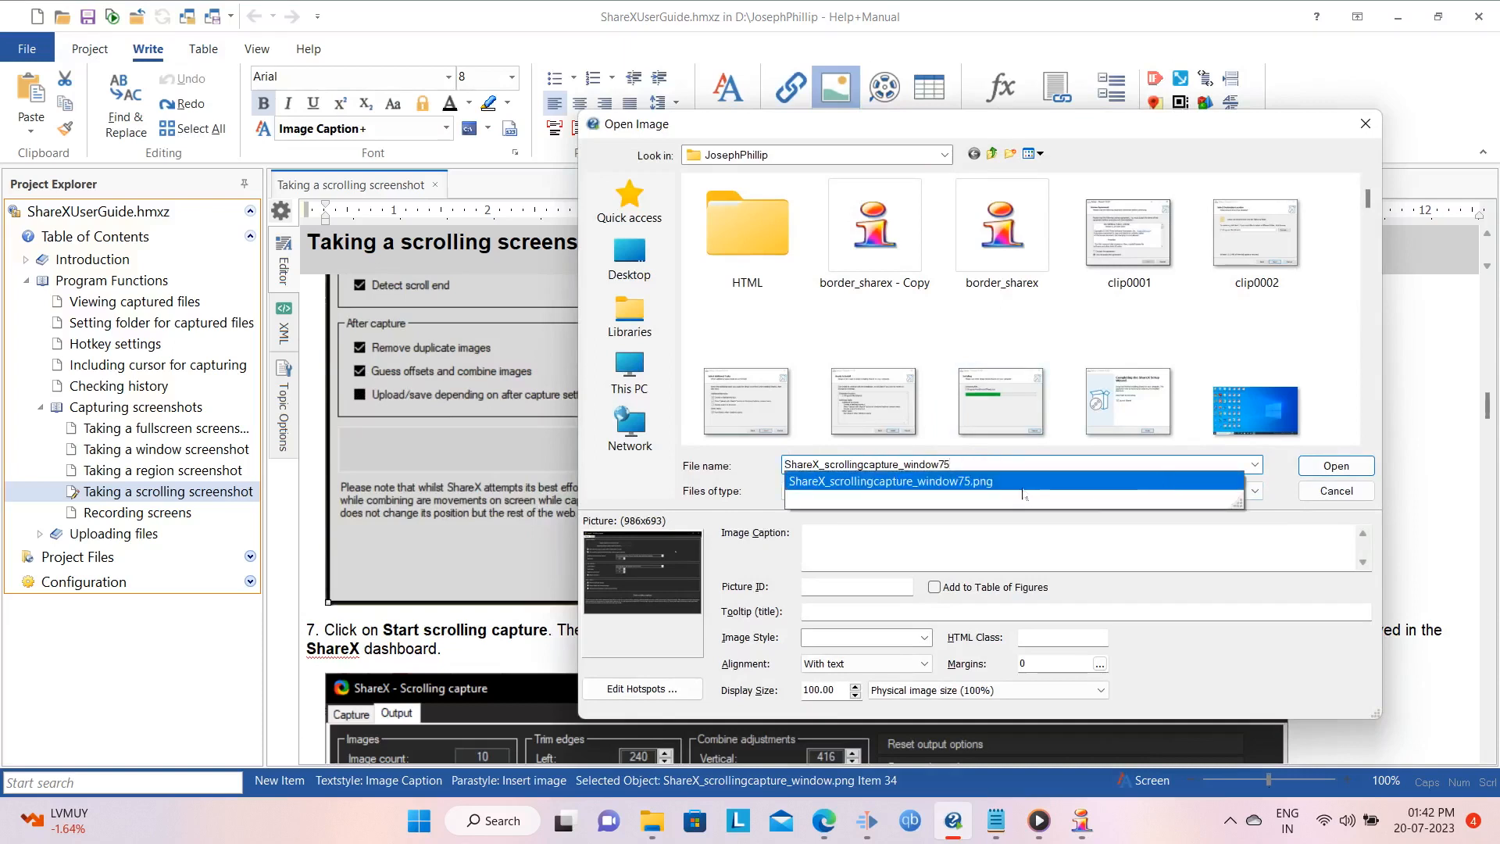
left_click(1026, 482)
left_click(1304, 469)
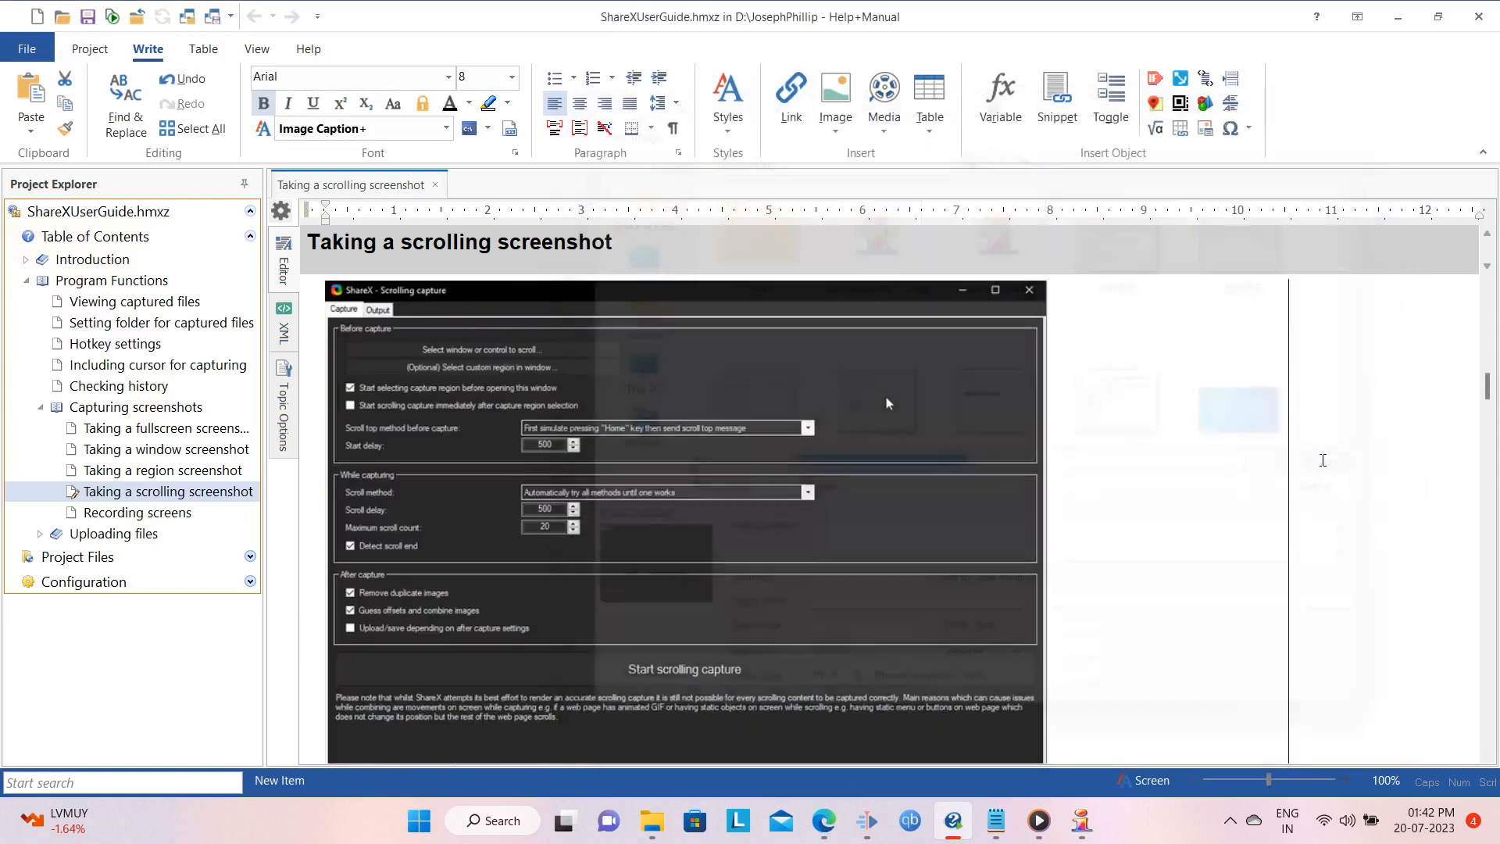
scroll(1397, 421, "down", 5)
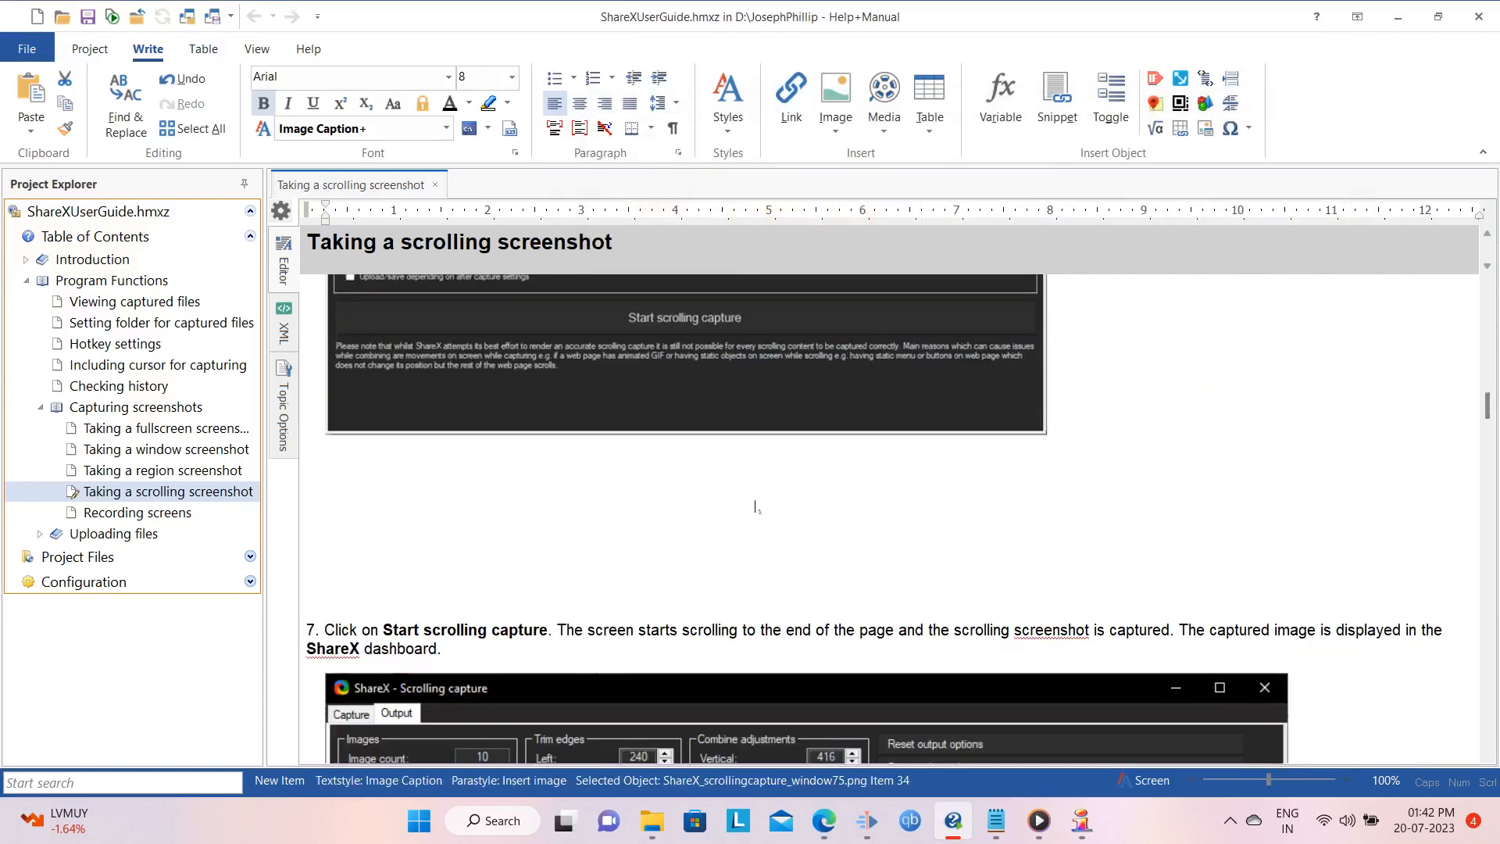
left_click(1209, 441)
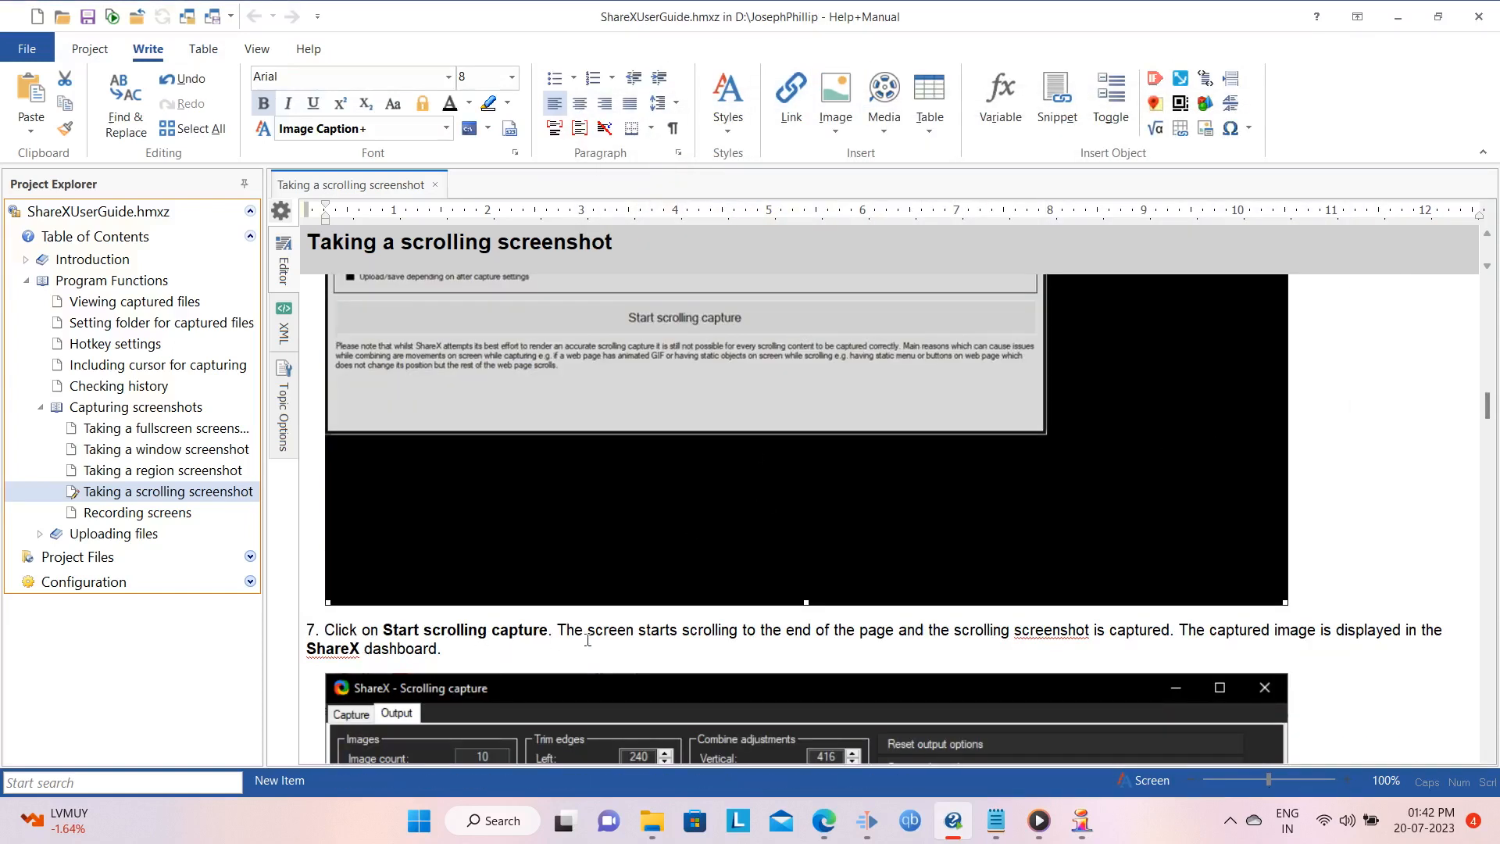
- Switch back to Impict, copy the reduced screenshot object and paste it as a new image
key("alt+Tab")
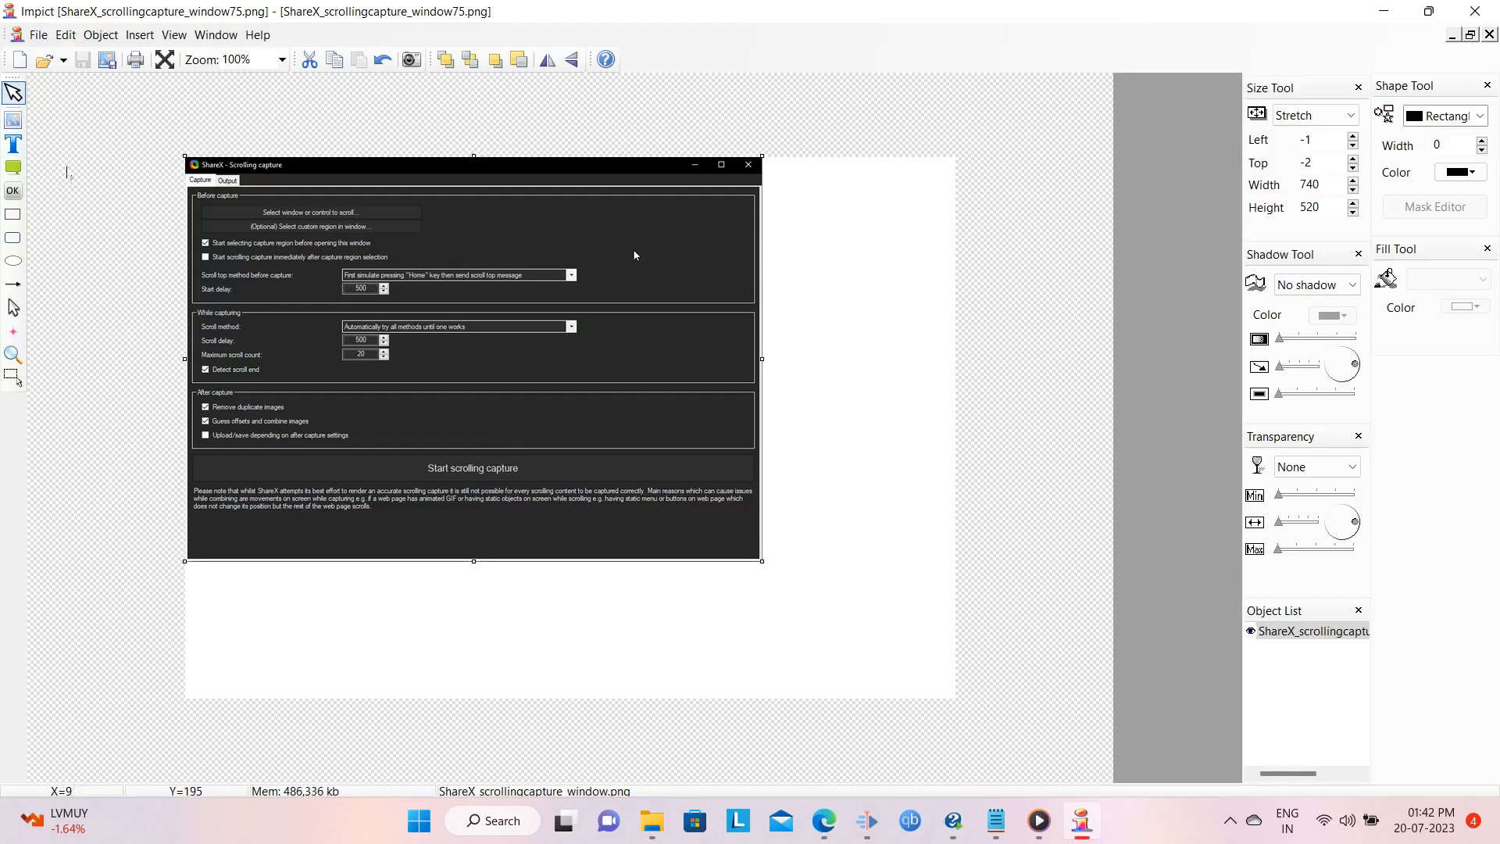
left_click(66, 35)
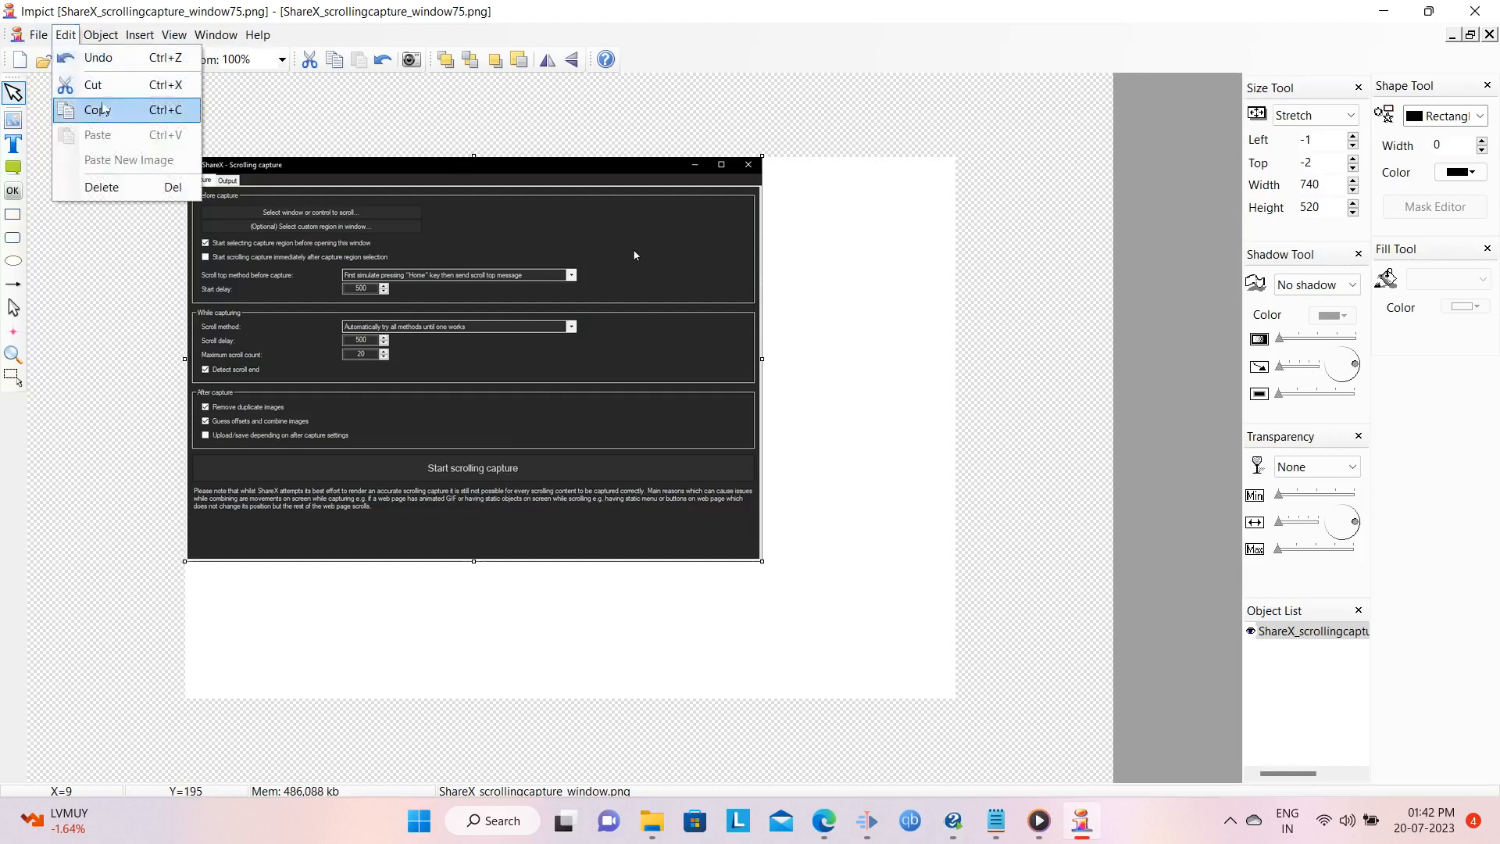
left_click(102, 111)
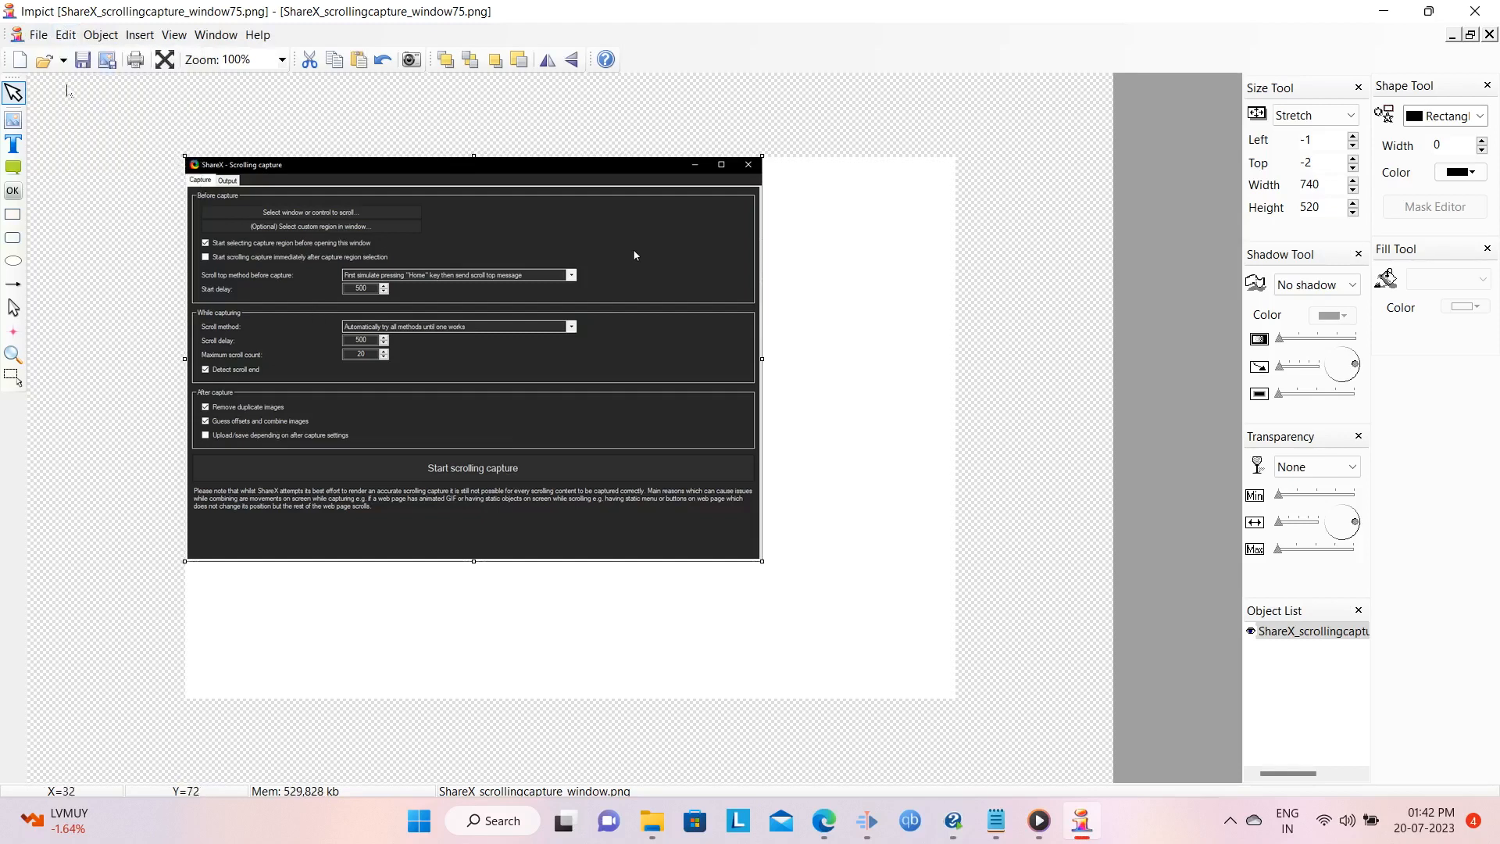
left_click(65, 35)
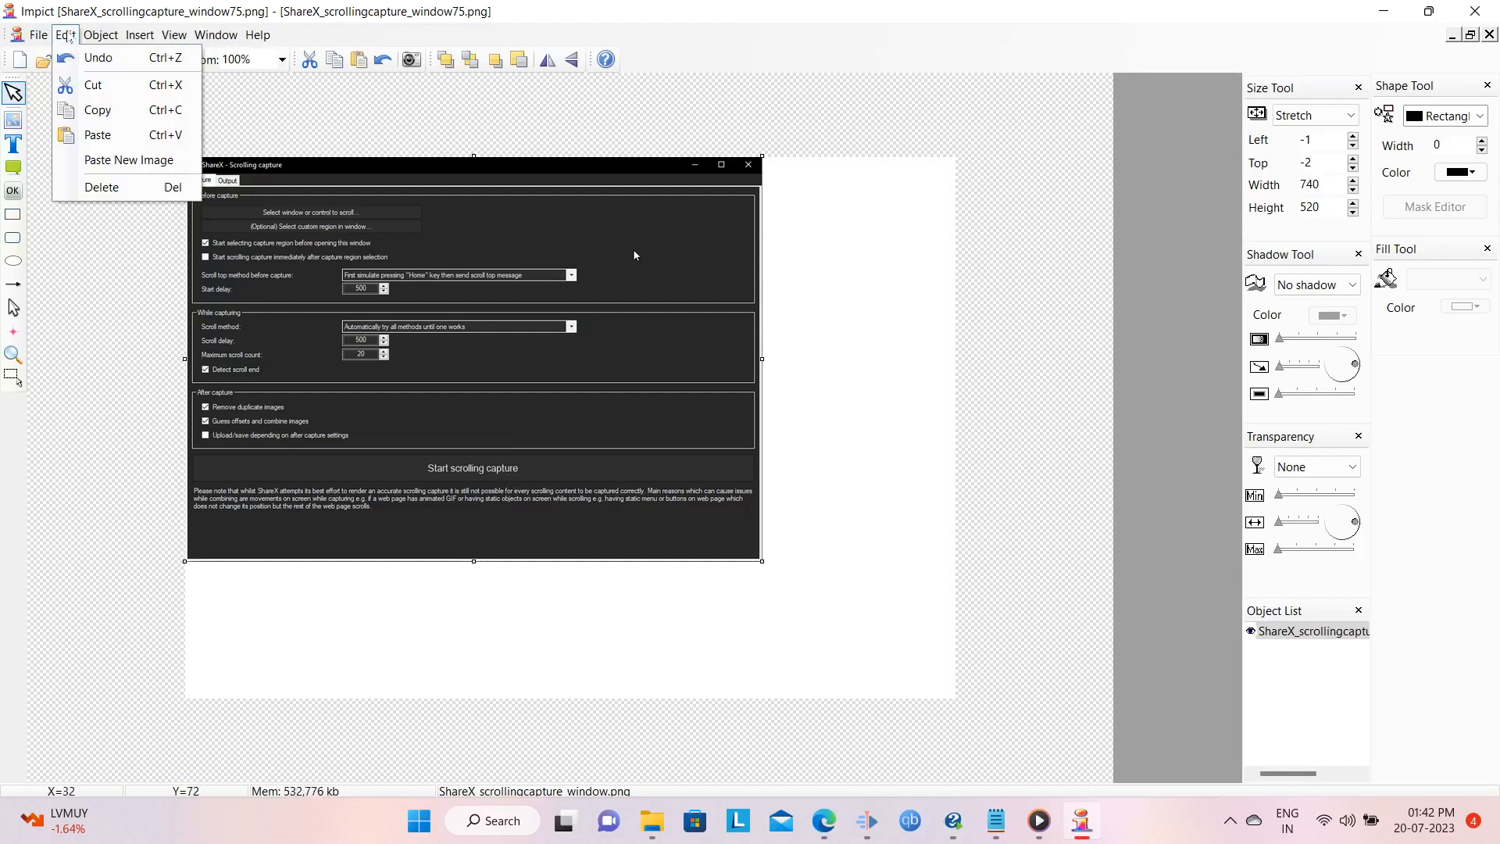
left_click(118, 157)
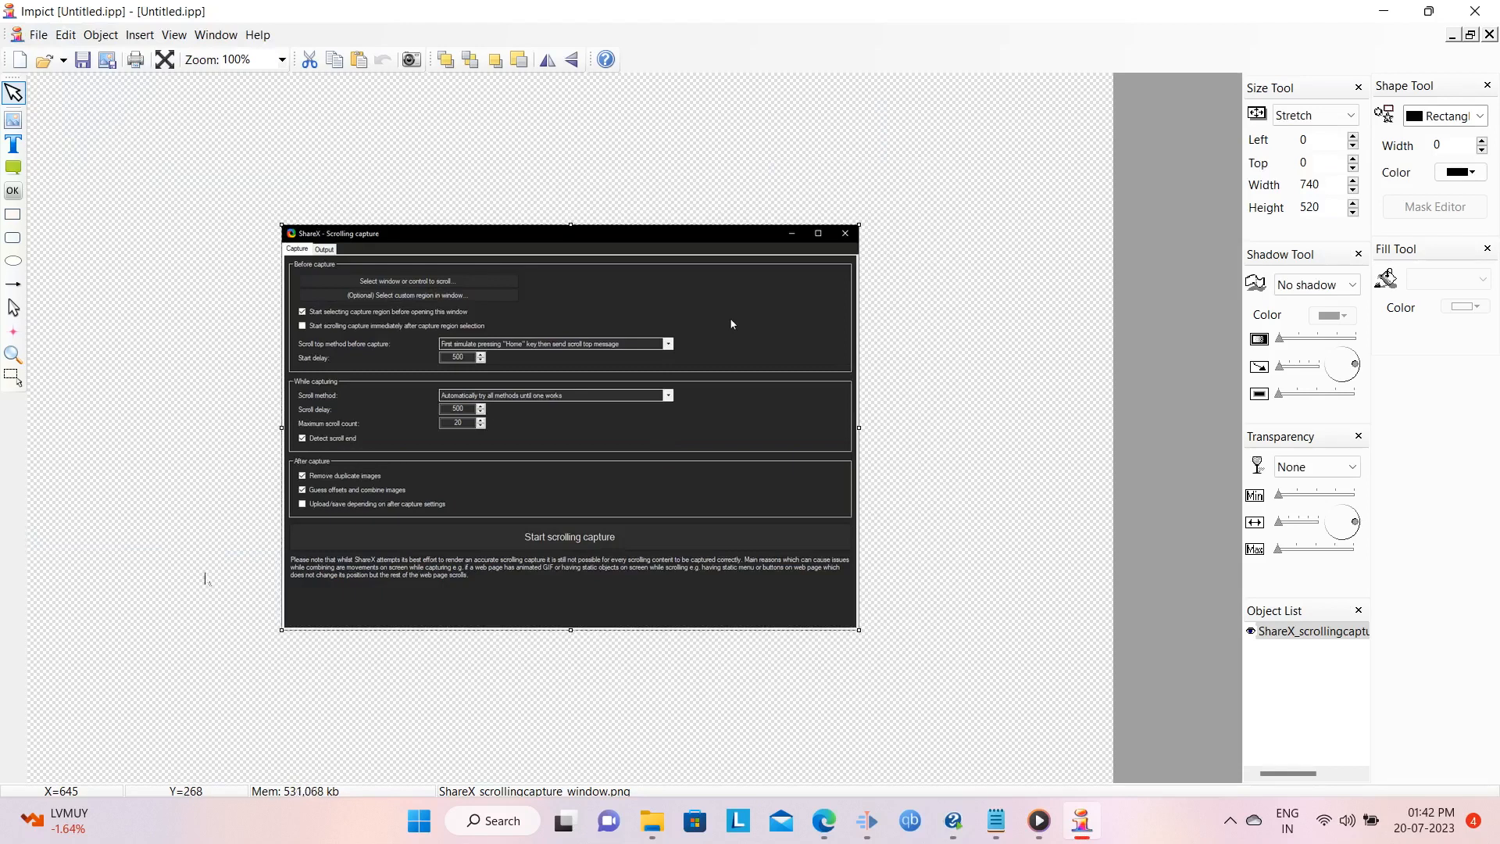
- Save the pasted image as Sharex75.jpg in JPEG format in the JosephPhillip folder
left_click(37, 35)
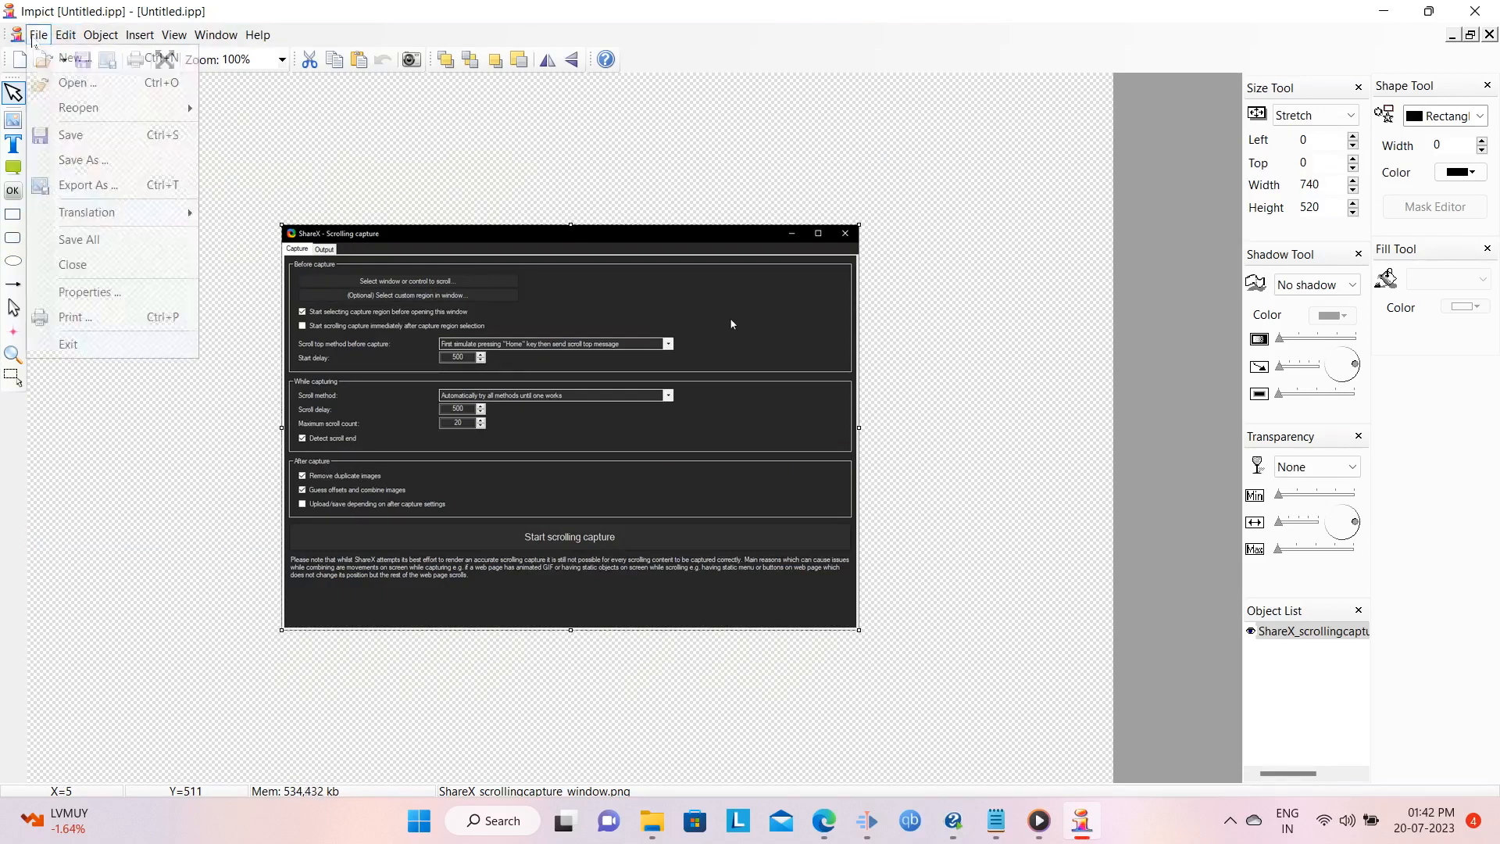
left_click(63, 162)
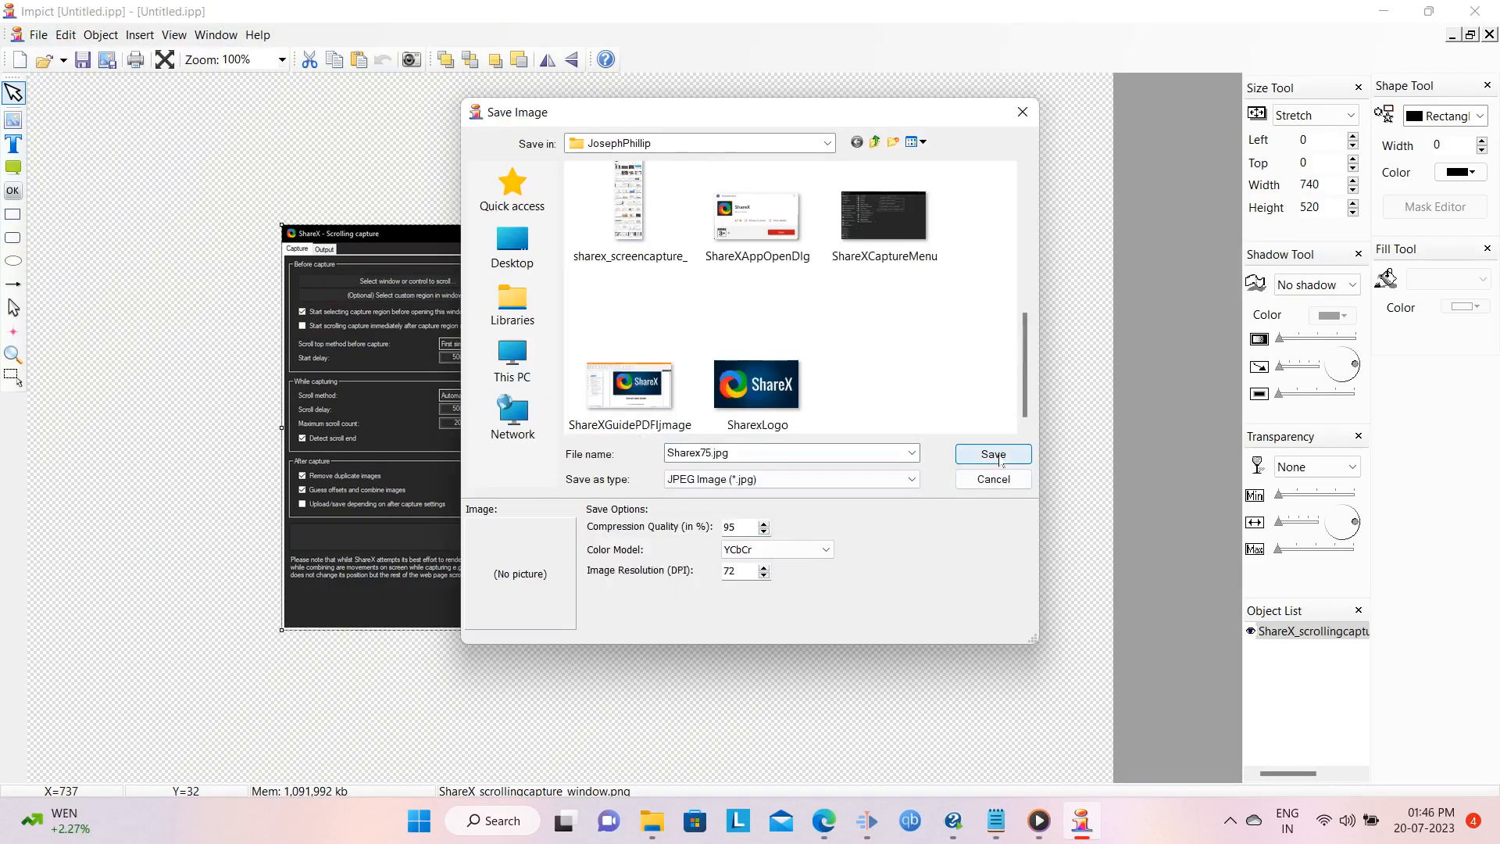
left_click(1001, 460)
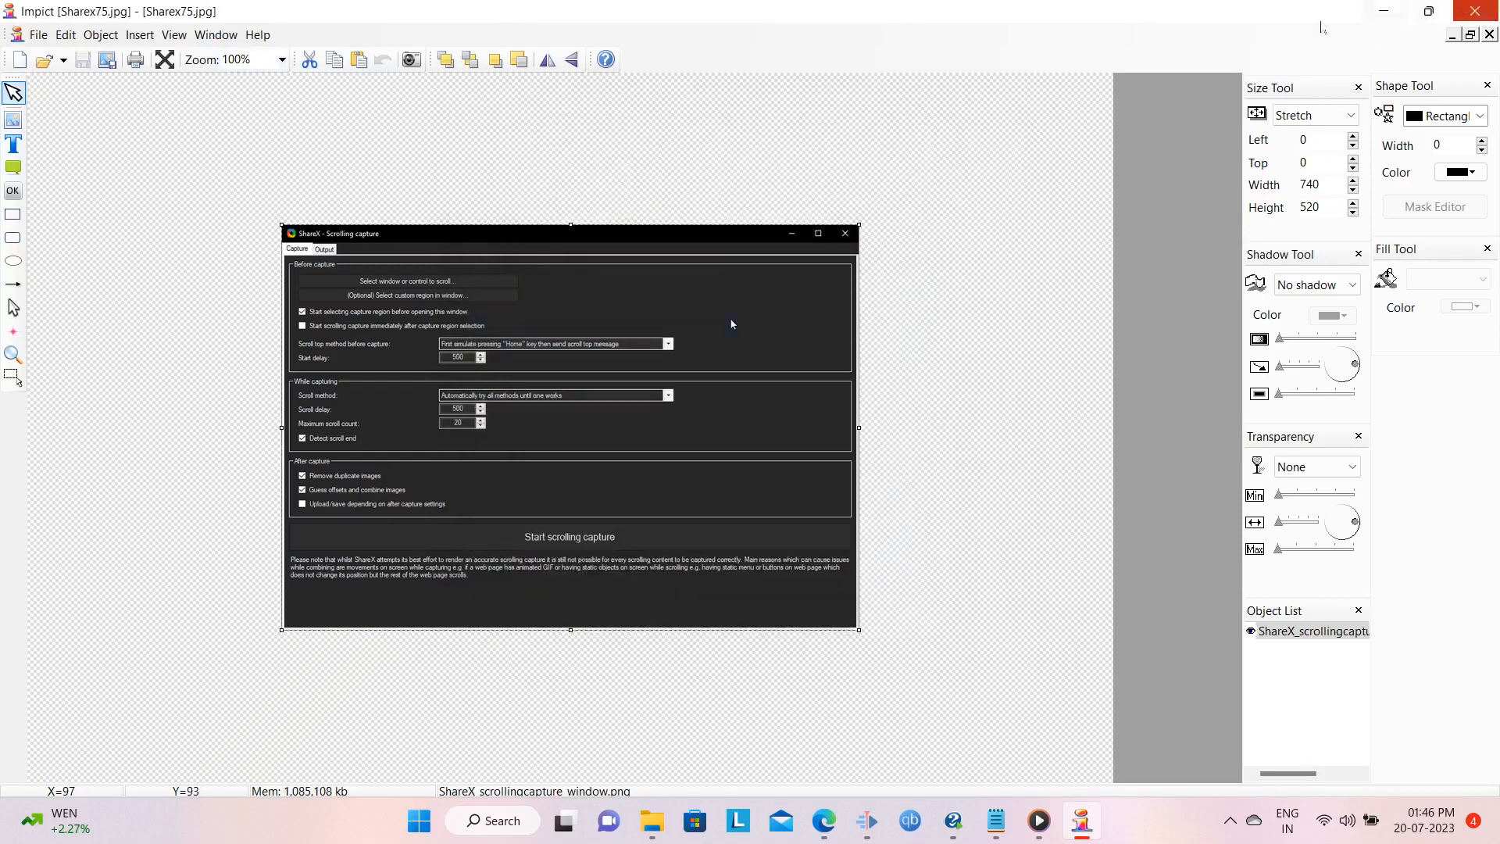
- Switch to Help+Manual, try Sharex75.jpg in place of the scrolling capture image, and undo the replacement
left_click(1383, 11)
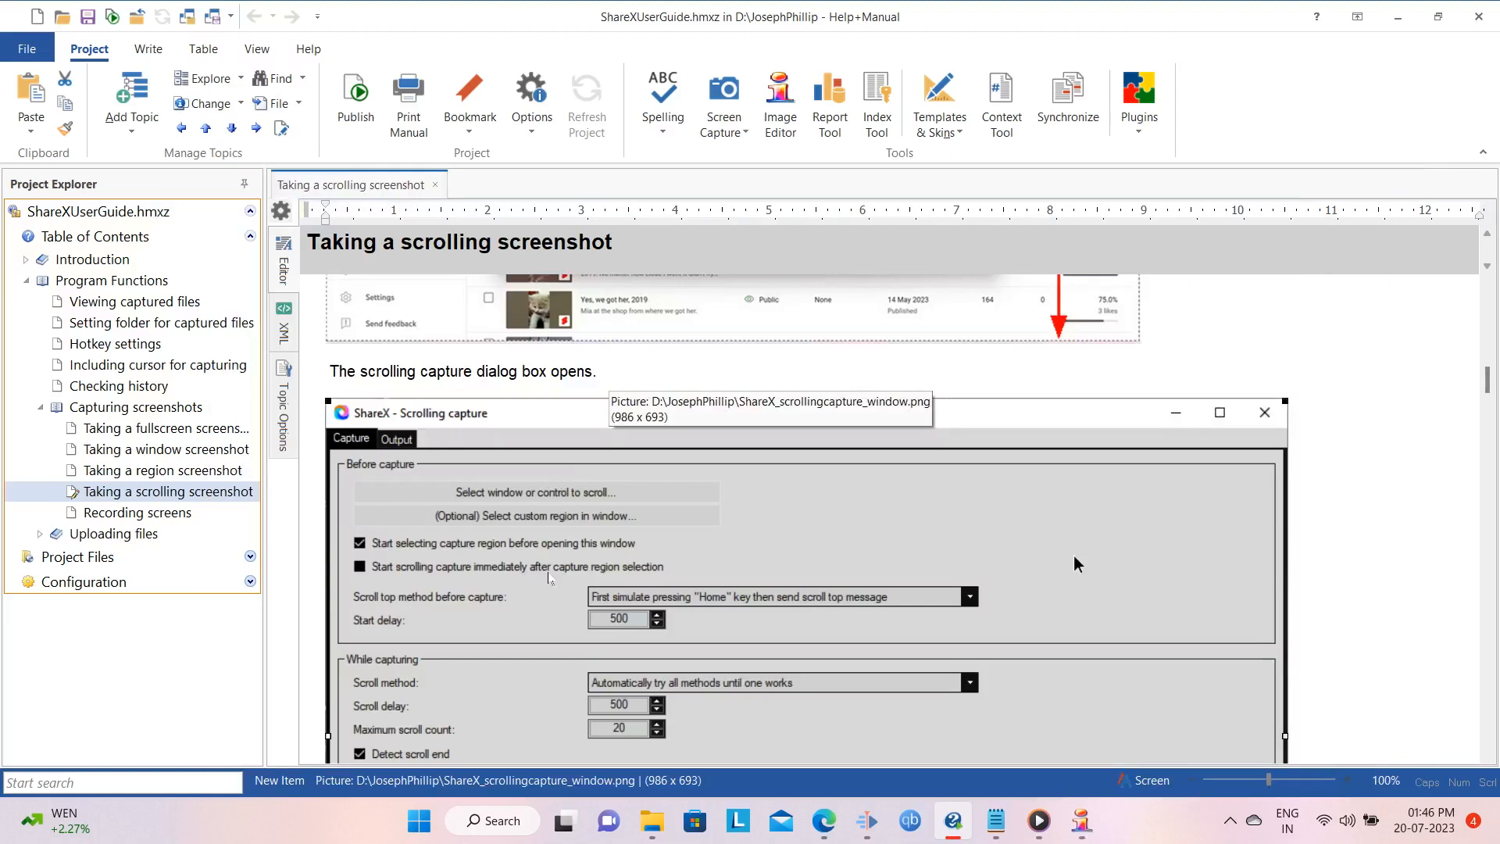
double_click(1074, 555)
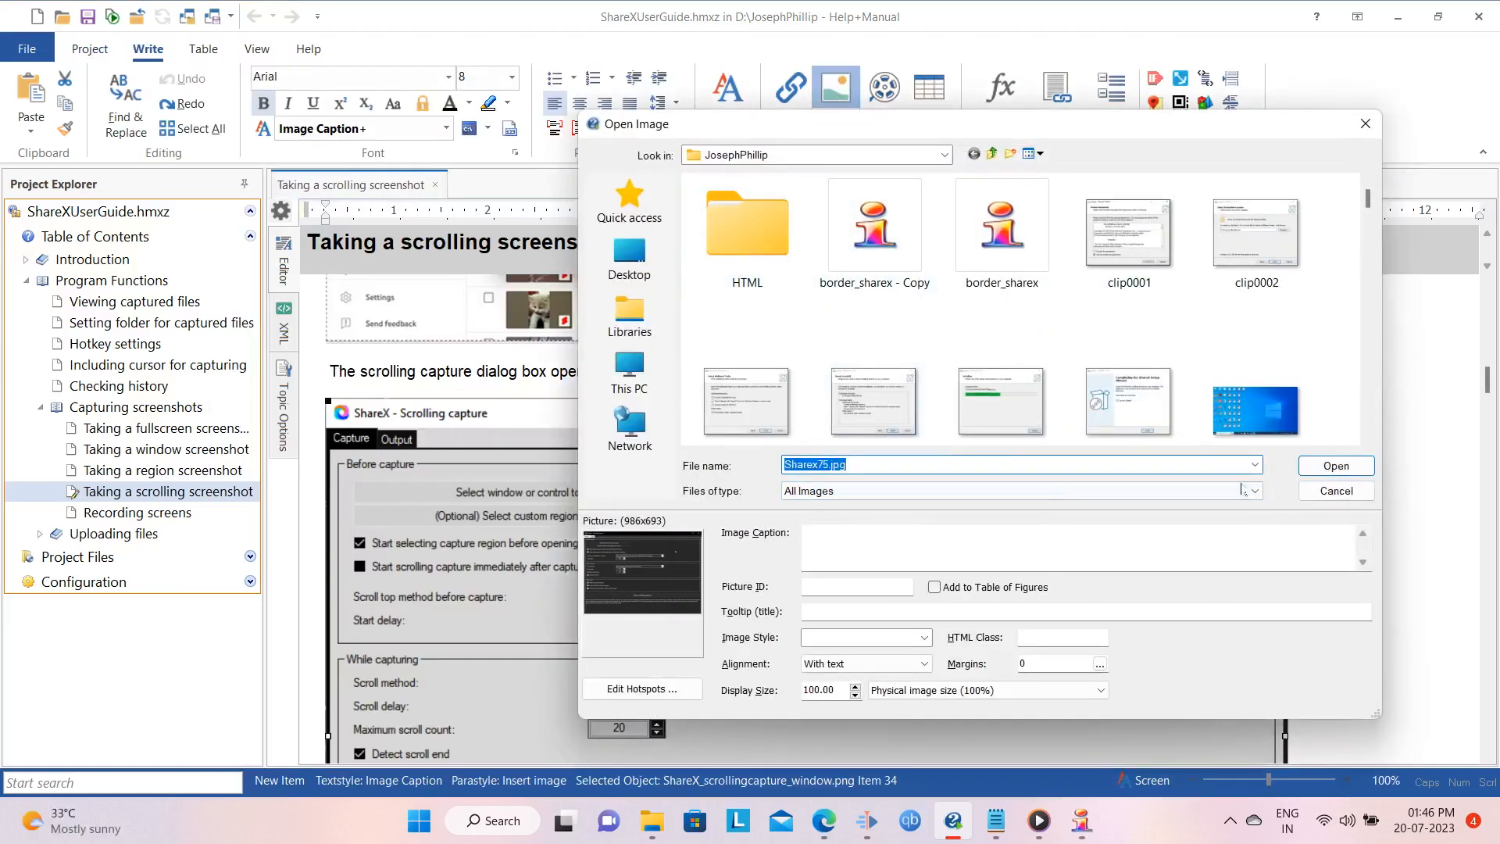
left_click(1336, 467)
scroll(1183, 420, "down", 5)
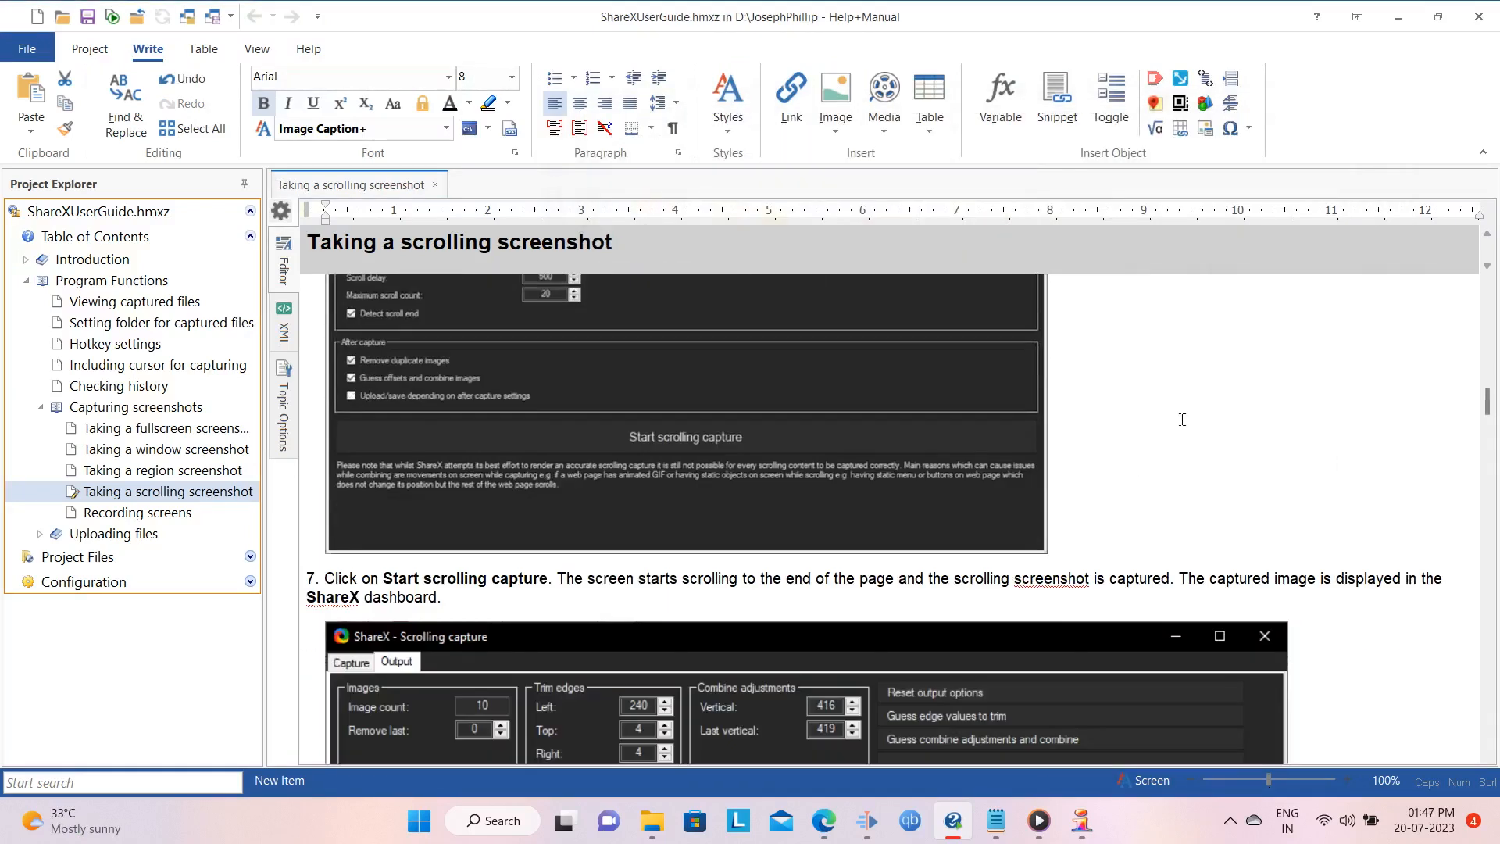
scroll(1182, 420, "up", 5)
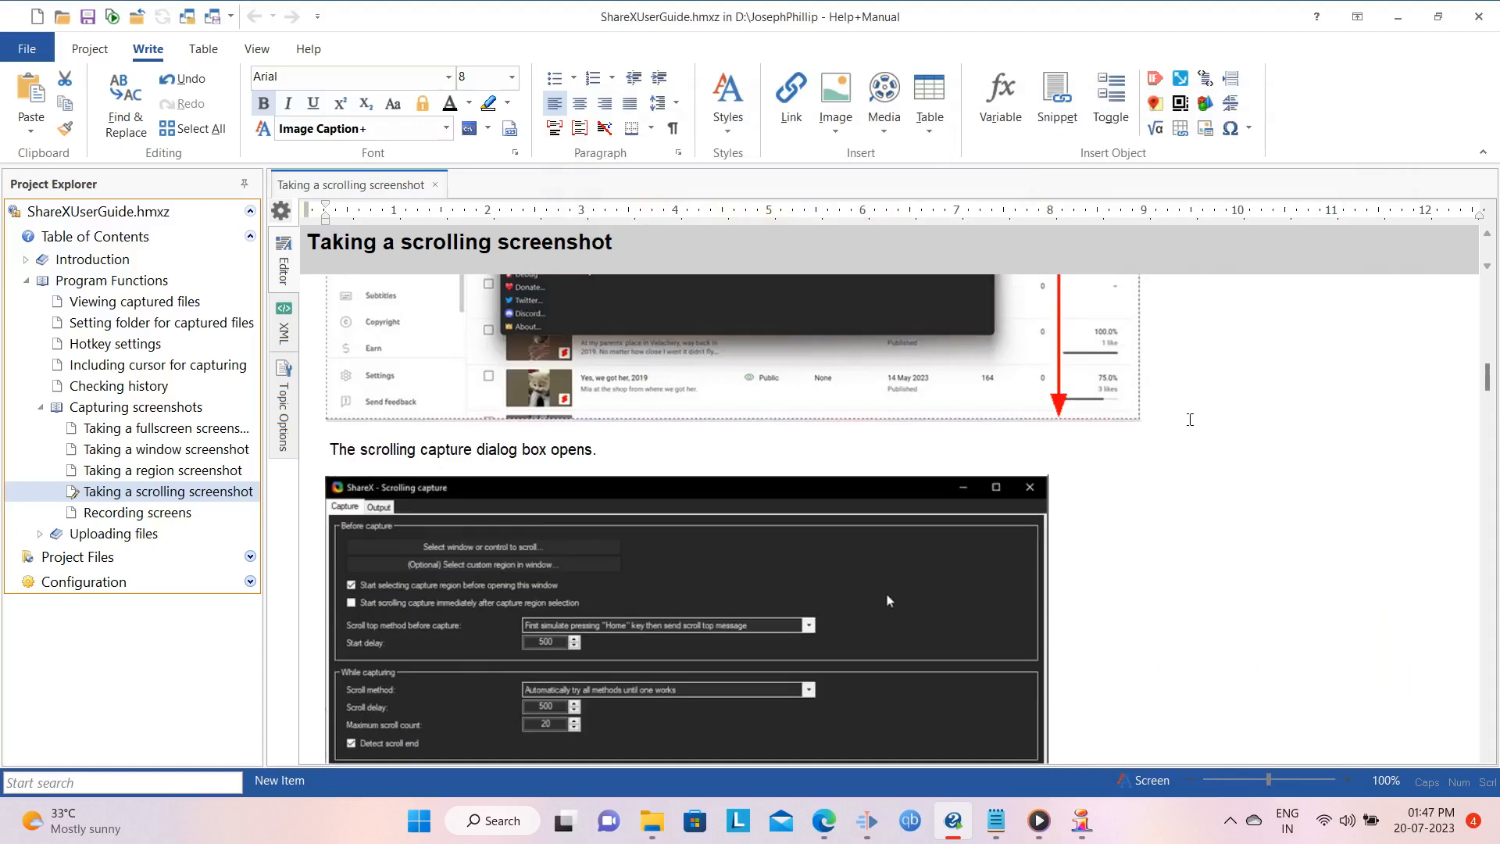
scroll(1191, 420, "down", 5)
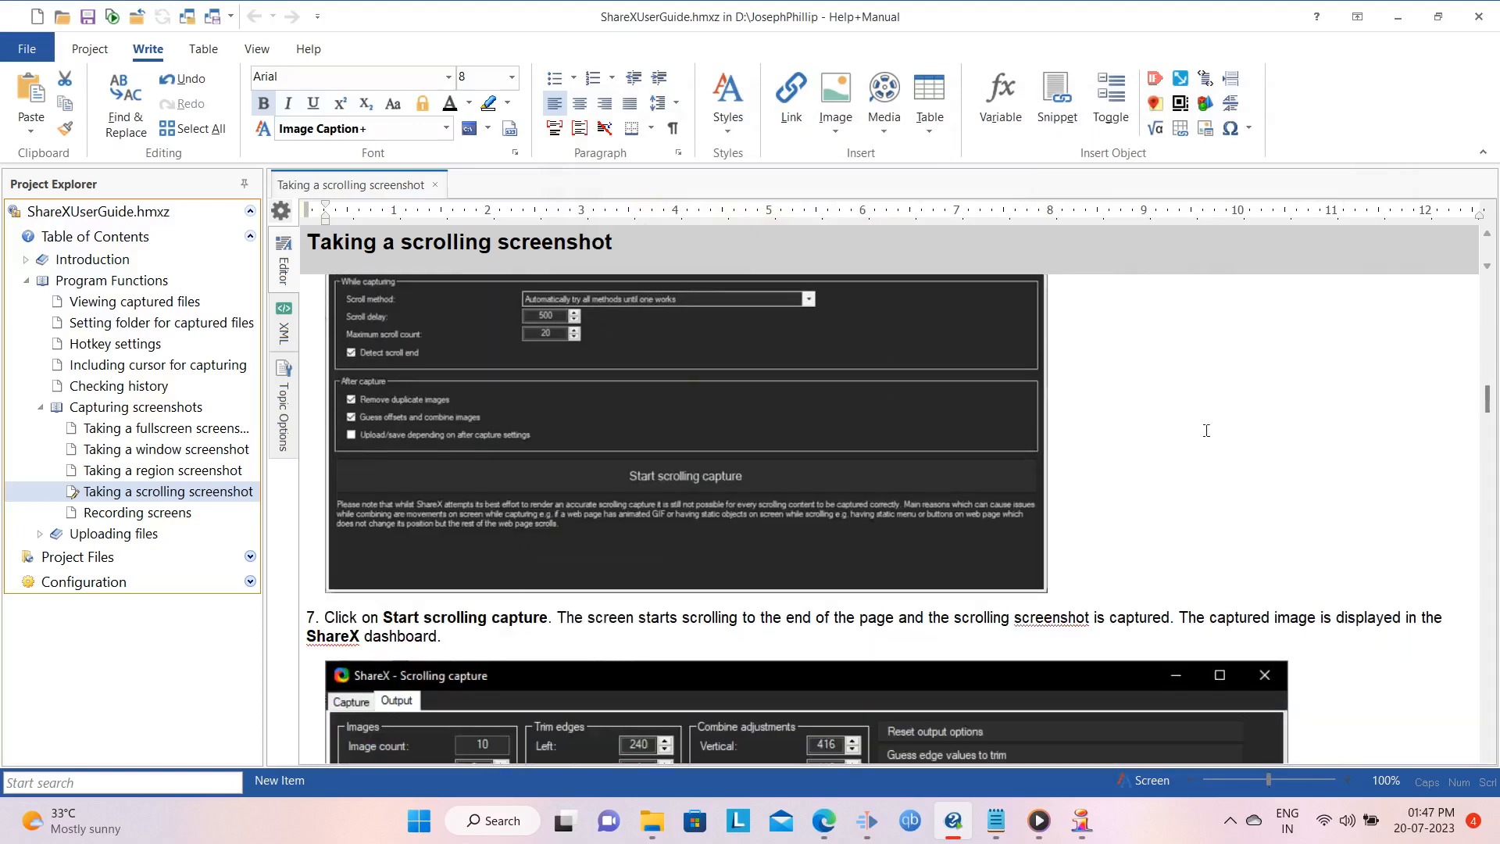
scroll(1190, 420, "up", 2)
scroll(1047, 437, "down", 3)
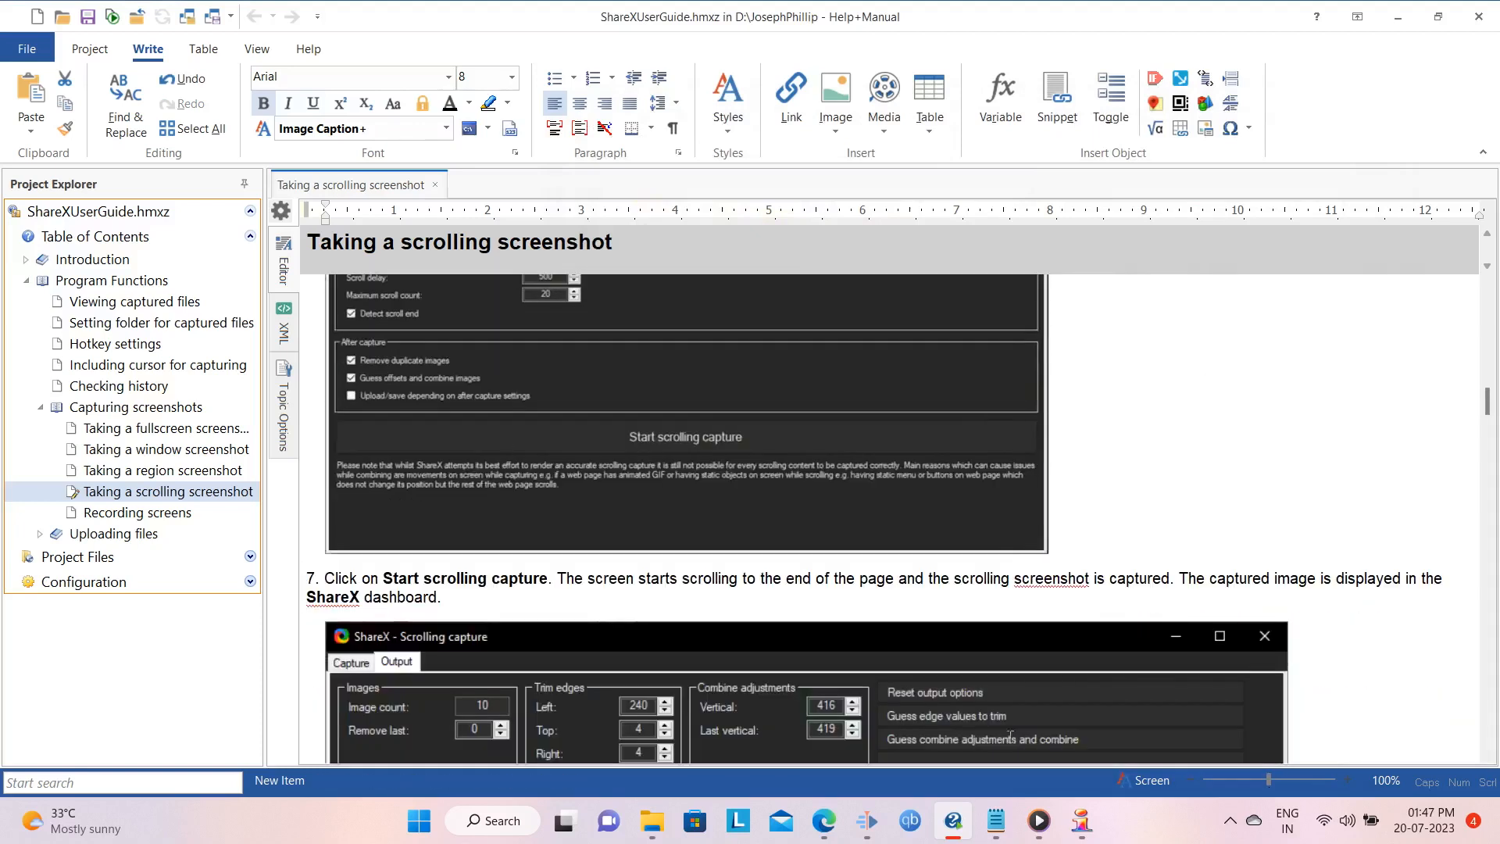
key("ctrl+z")
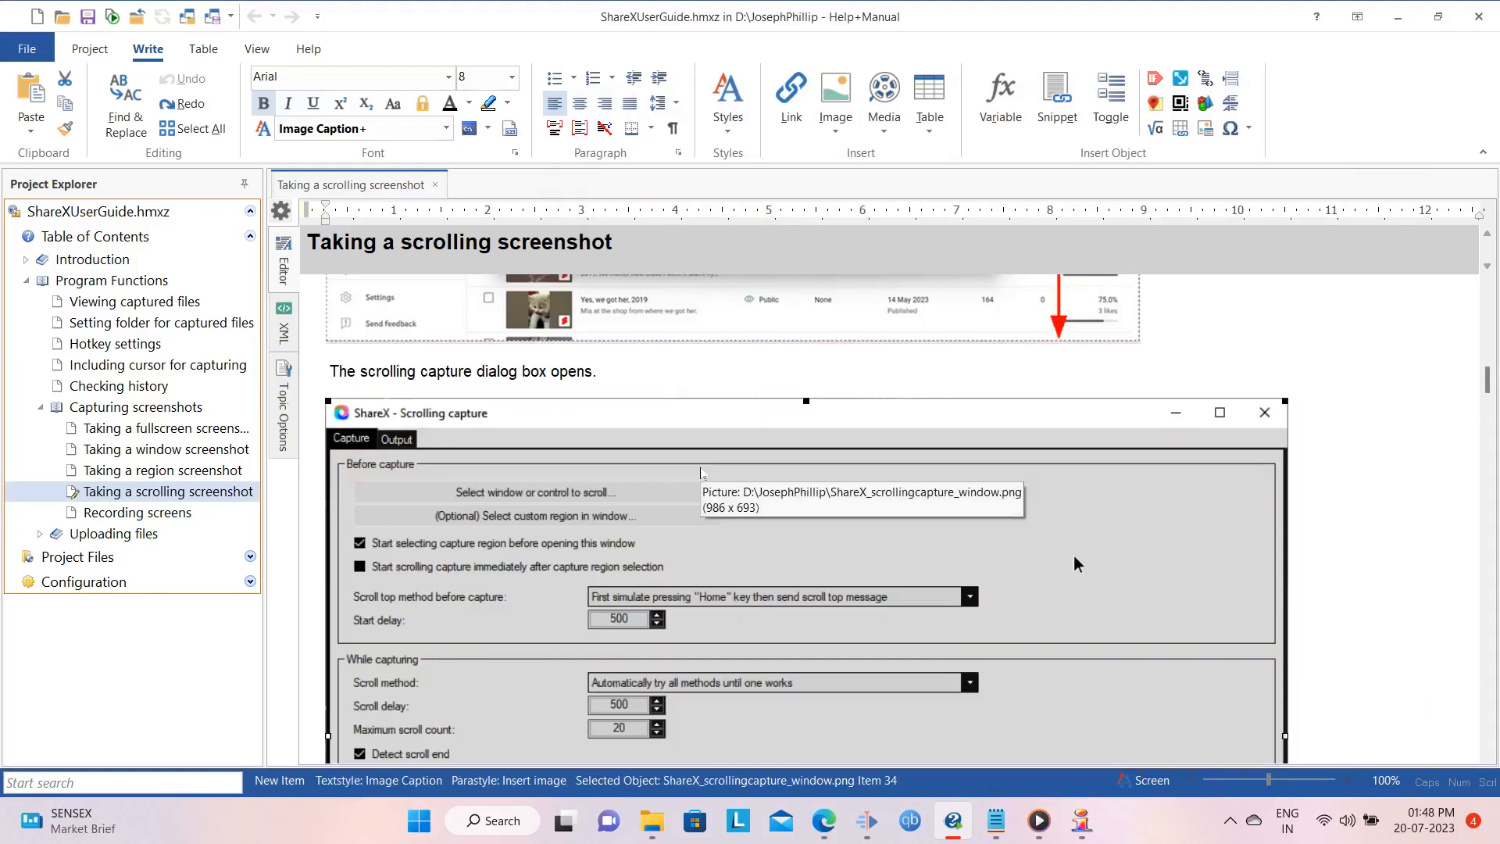
- Try replacing the scrolling capture image with scrolling_portion_of_scrolling_window.png at 75 percent of physical size, and undo the change
key("Delete")
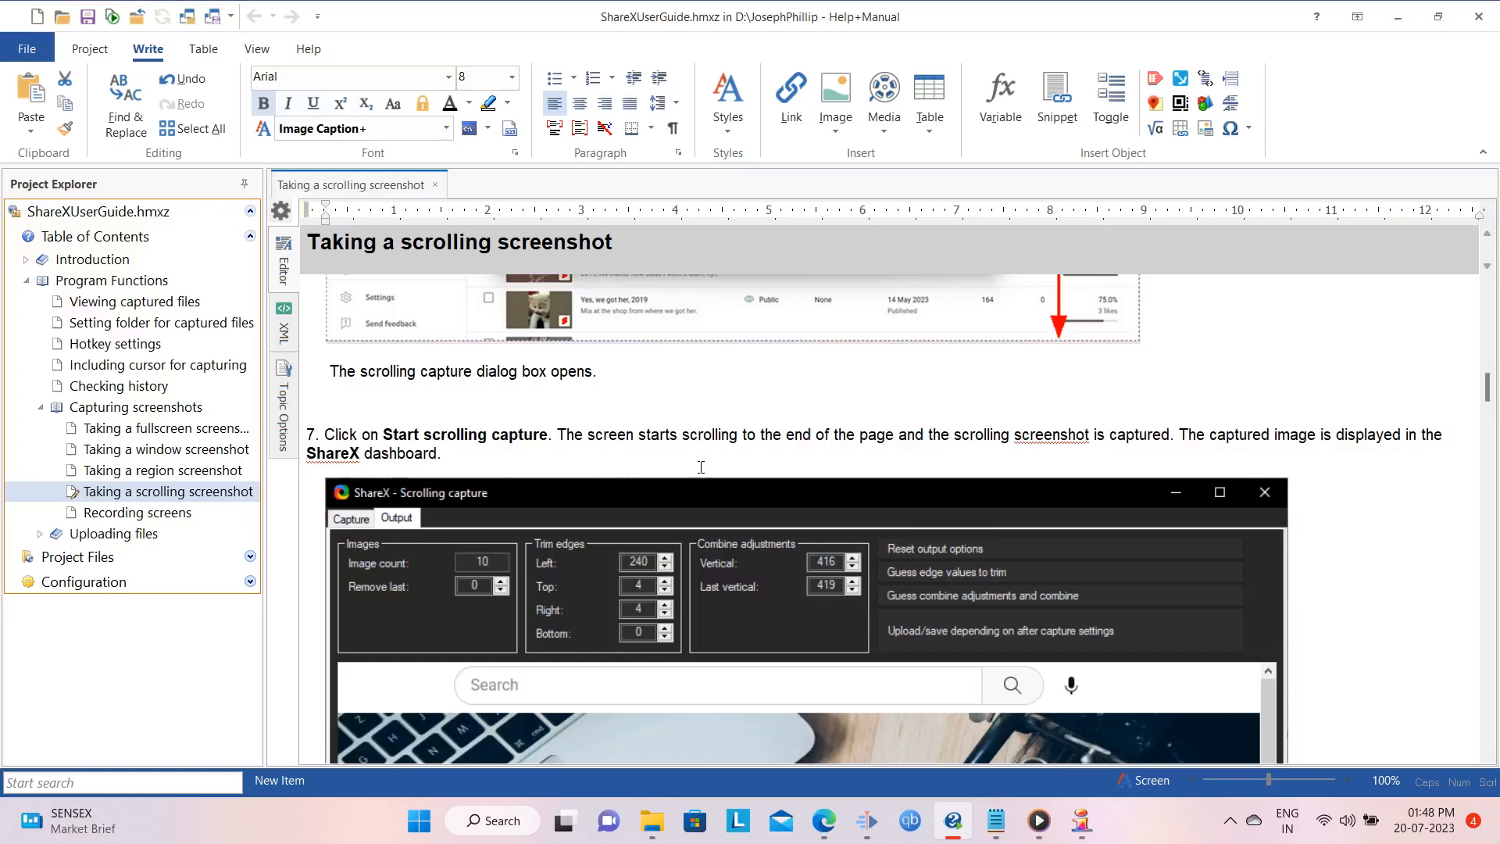
left_click(835, 90)
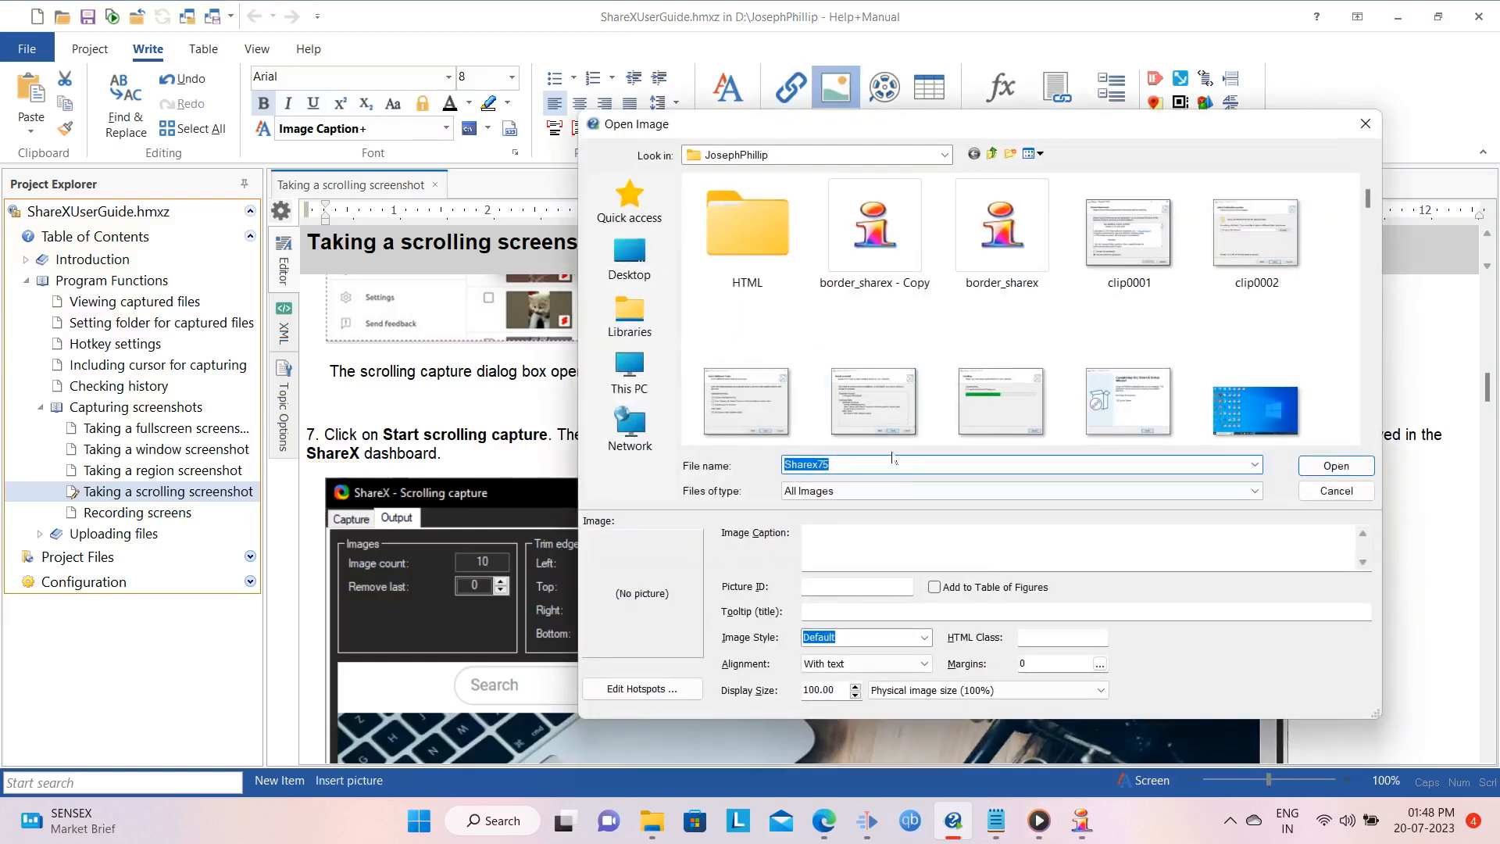
type("S")
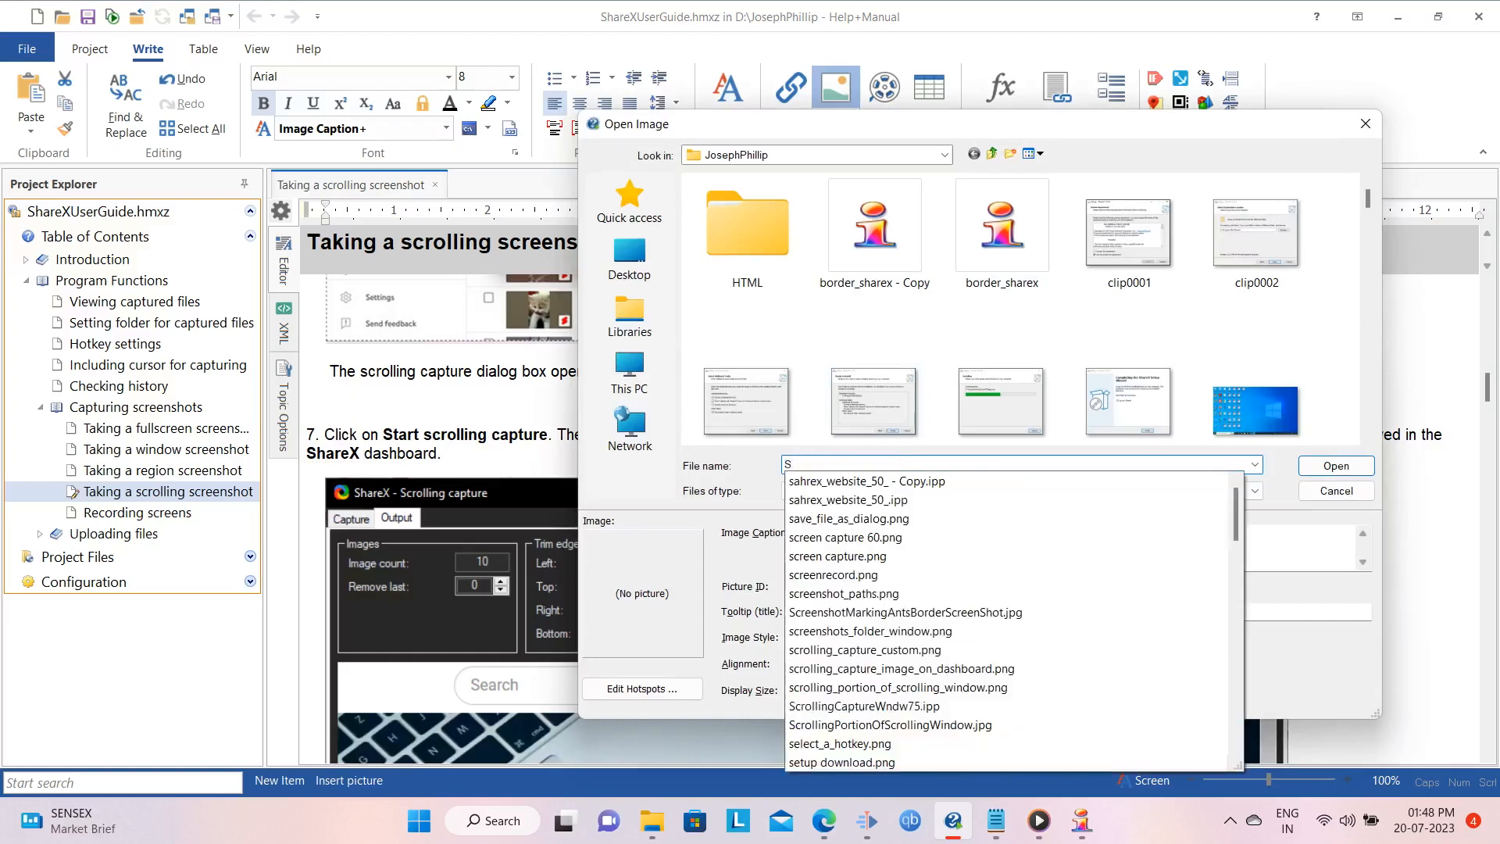
type("crollin")
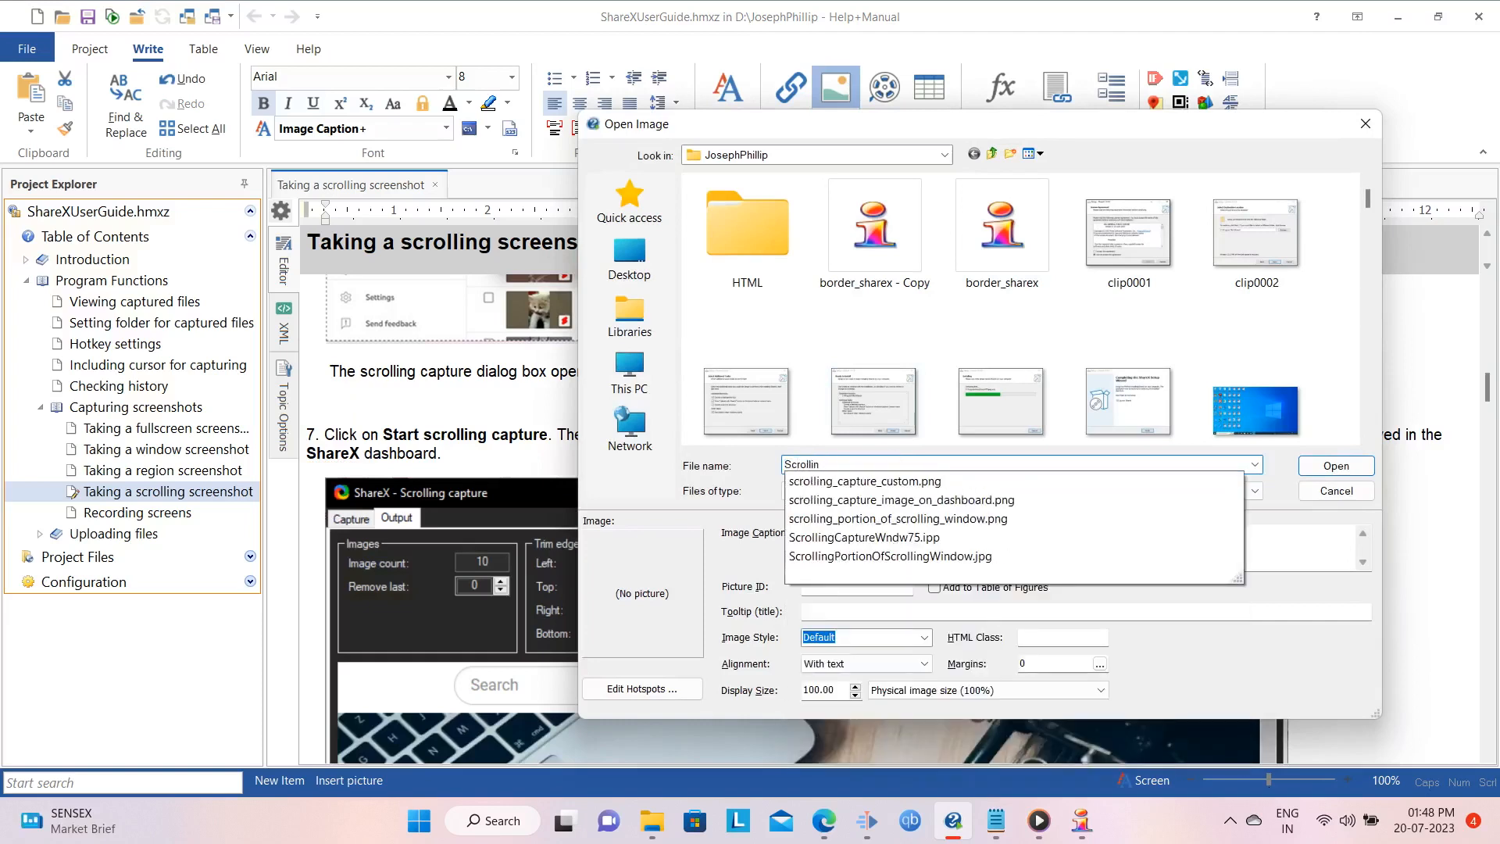
key("Down")
key("Down")
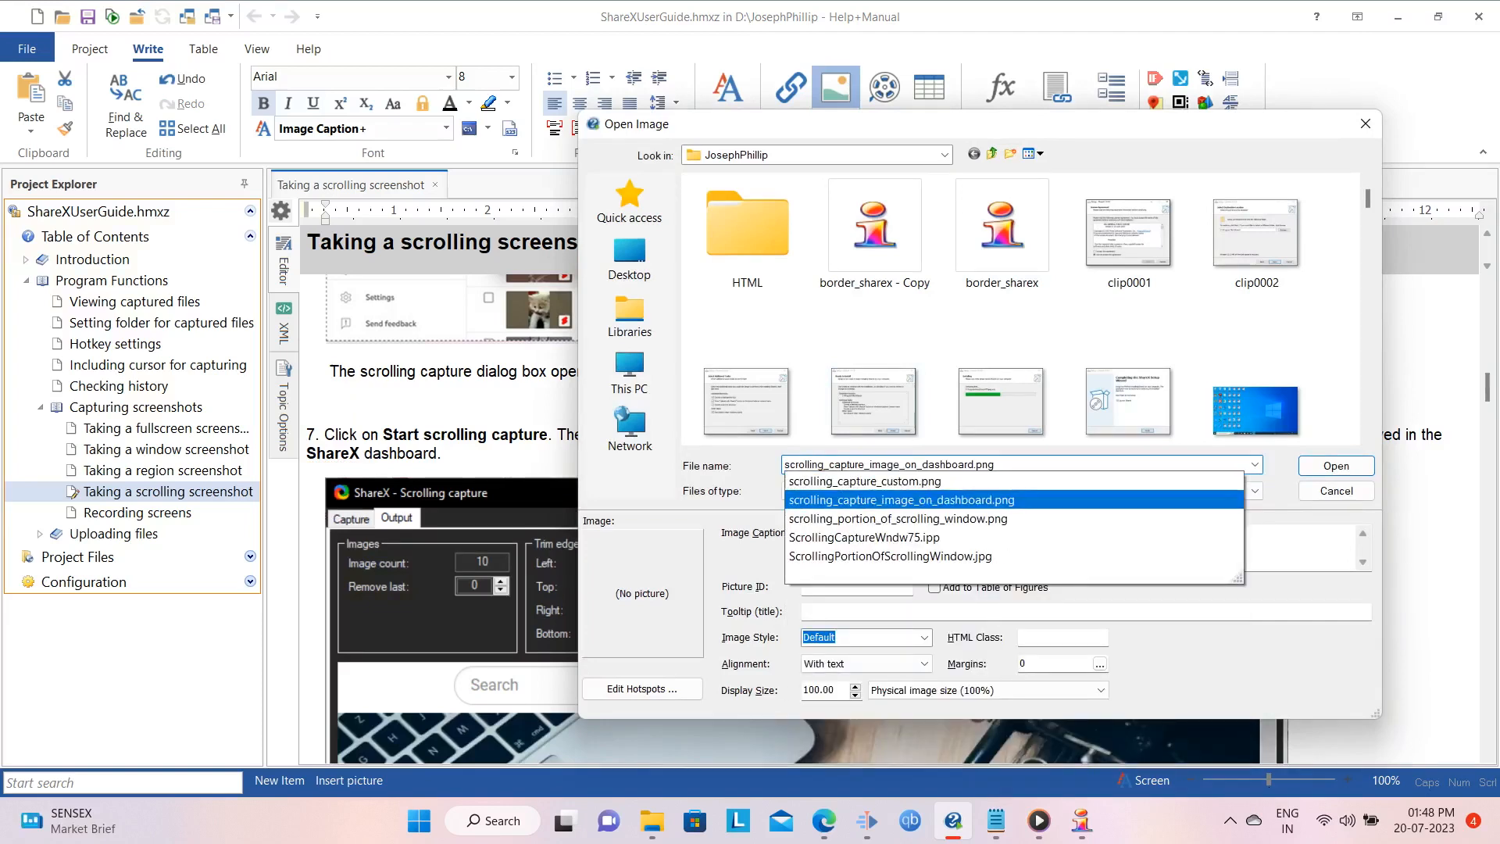
key("Down")
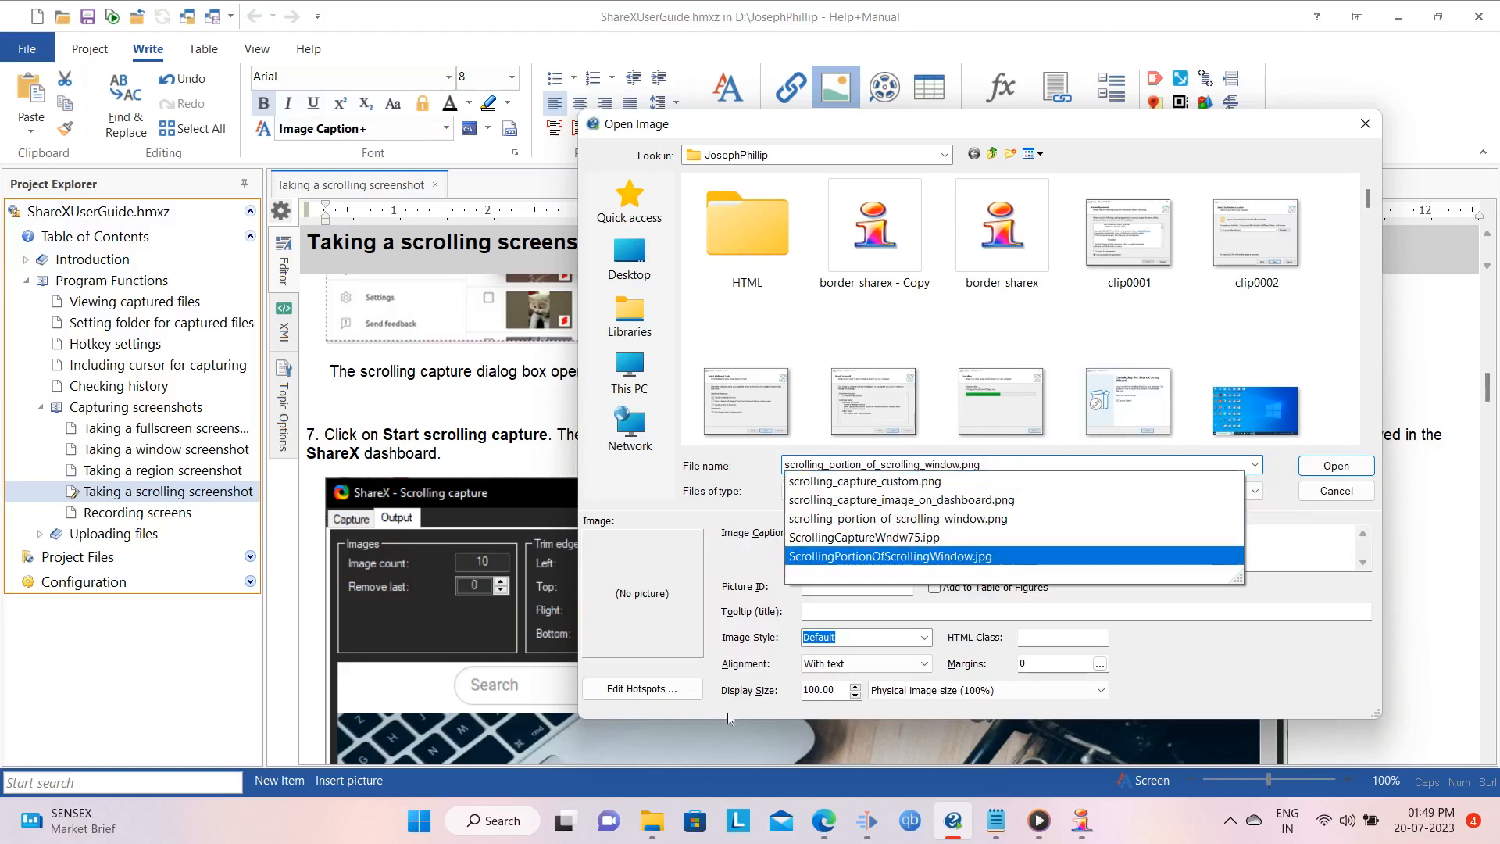
mouse_move(1039, 827)
left_click(1038, 772)
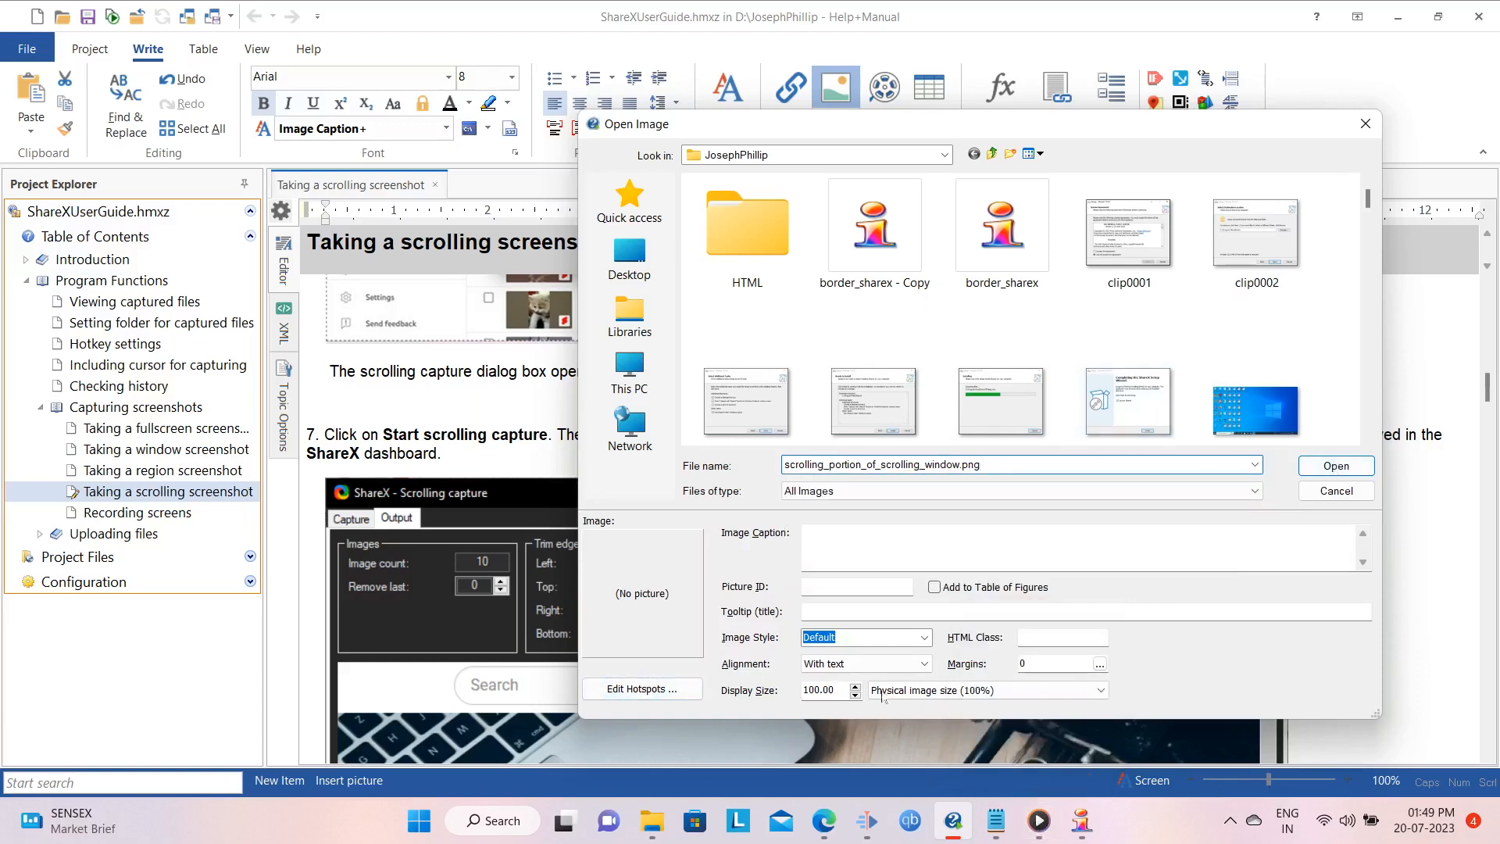
left_click_drag(838, 687, 734, 691)
type("75")
left_click(1337, 466)
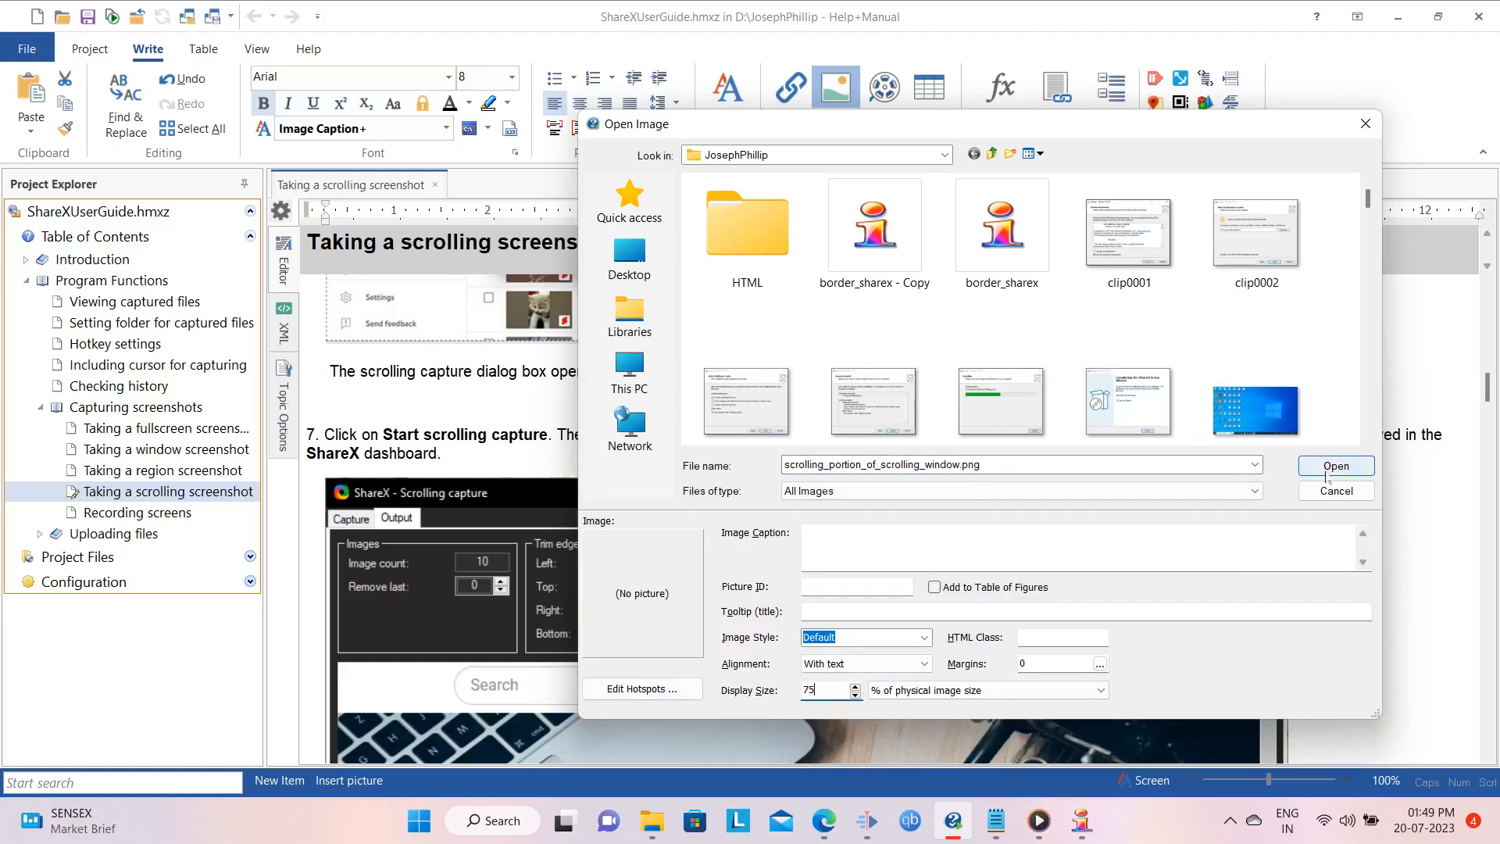
key("ctrl+z")
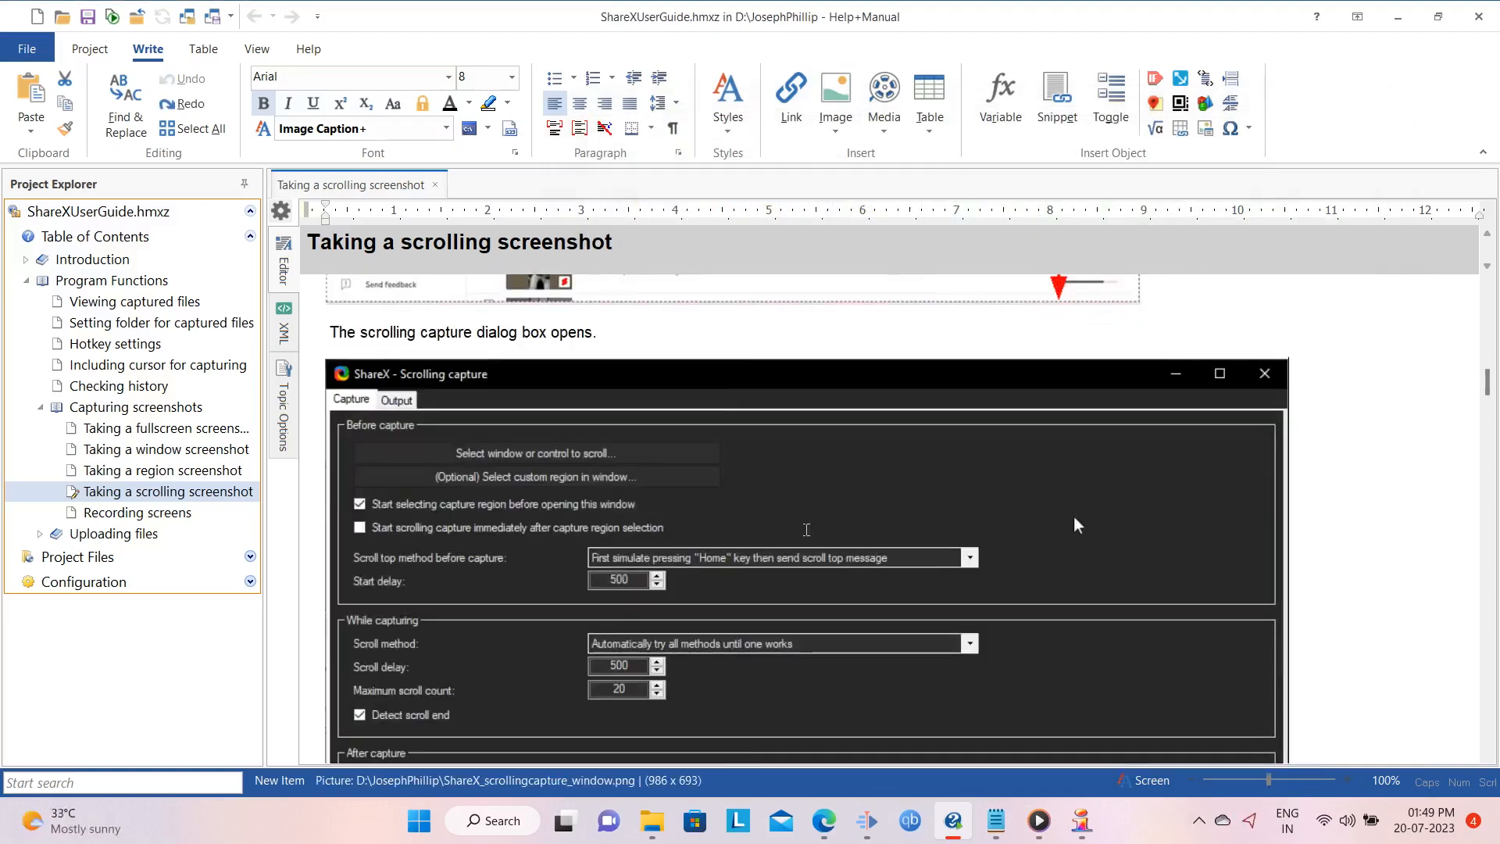
- Open the picture properties of the scrolling capture image and start editing its display size
right_click(758, 473)
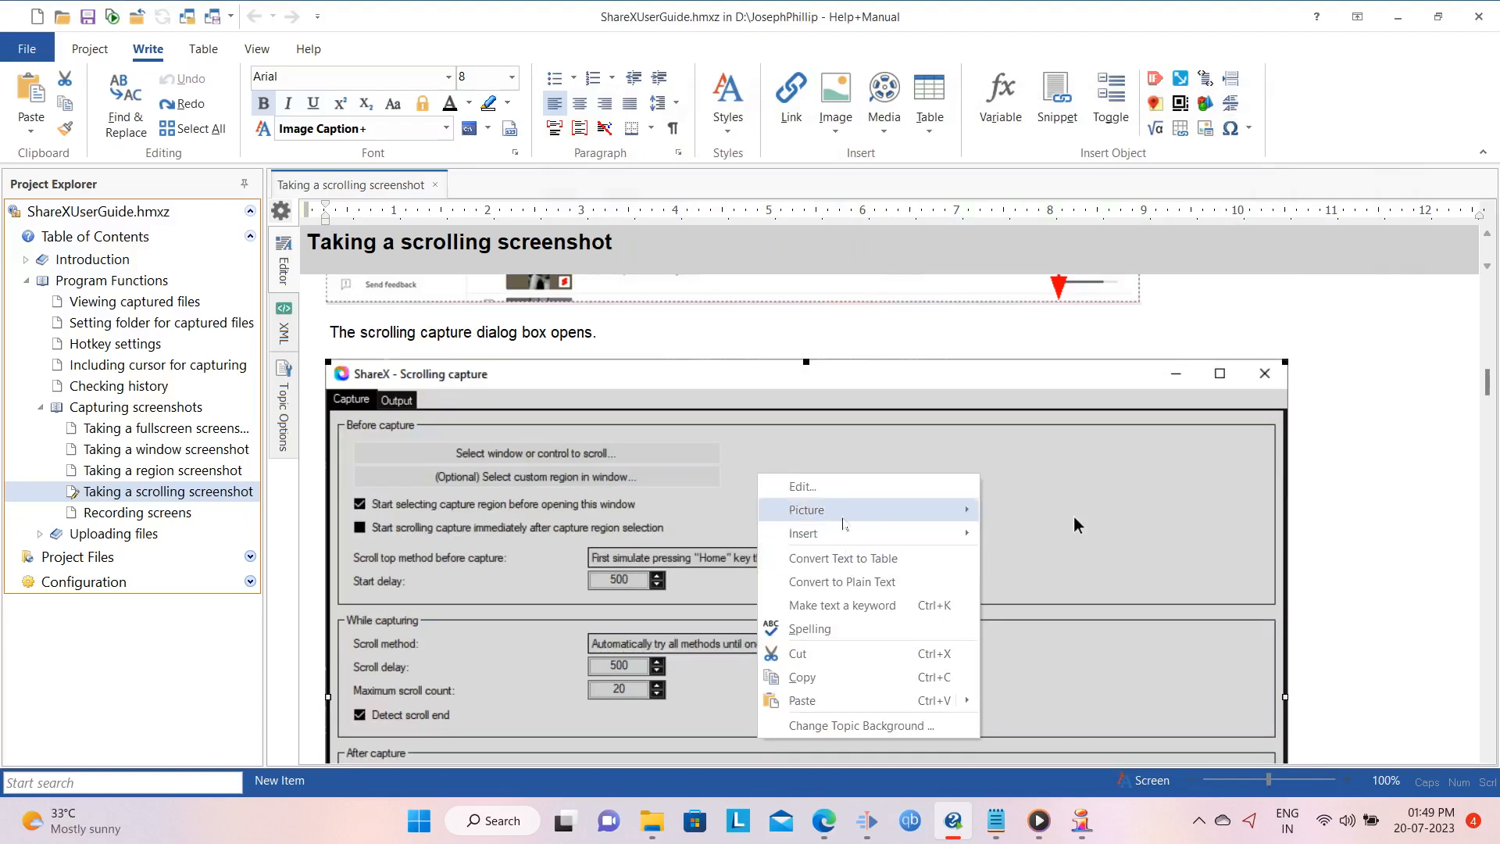
mouse_move(848, 512)
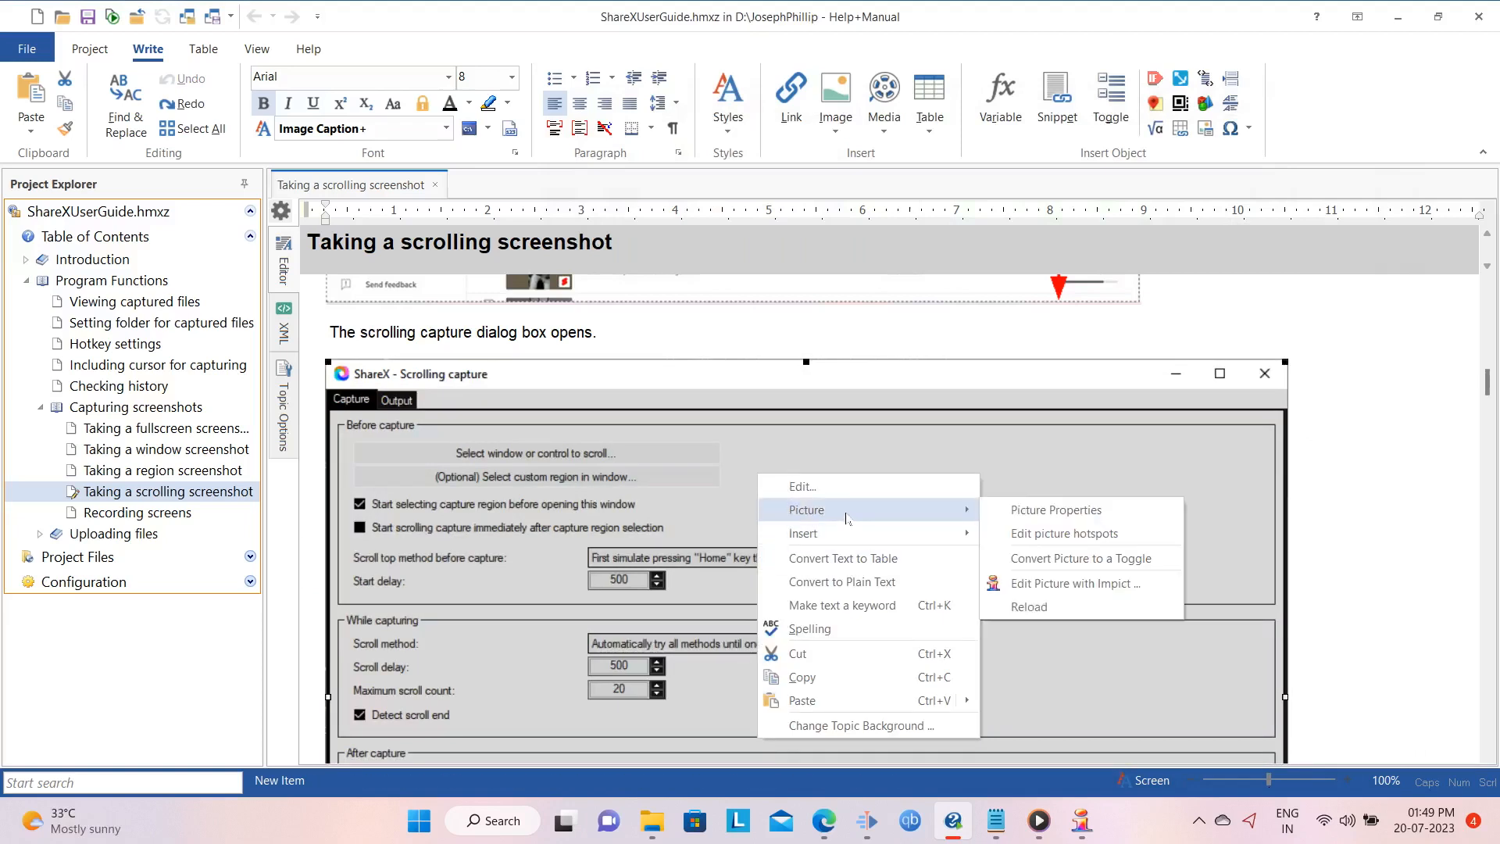
left_click(1058, 511)
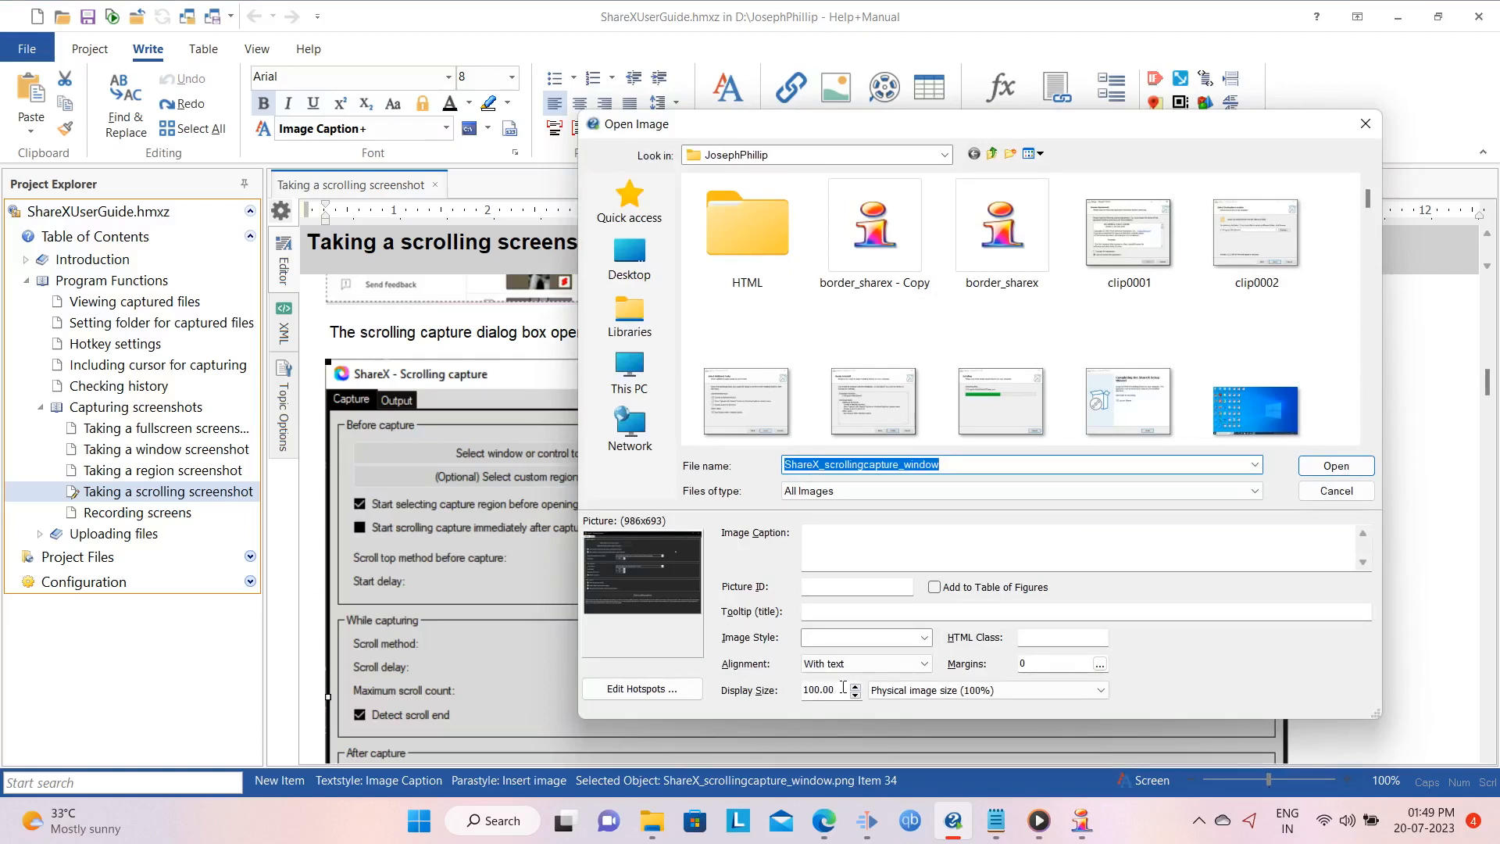
left_click_drag(844, 688, 787, 690)
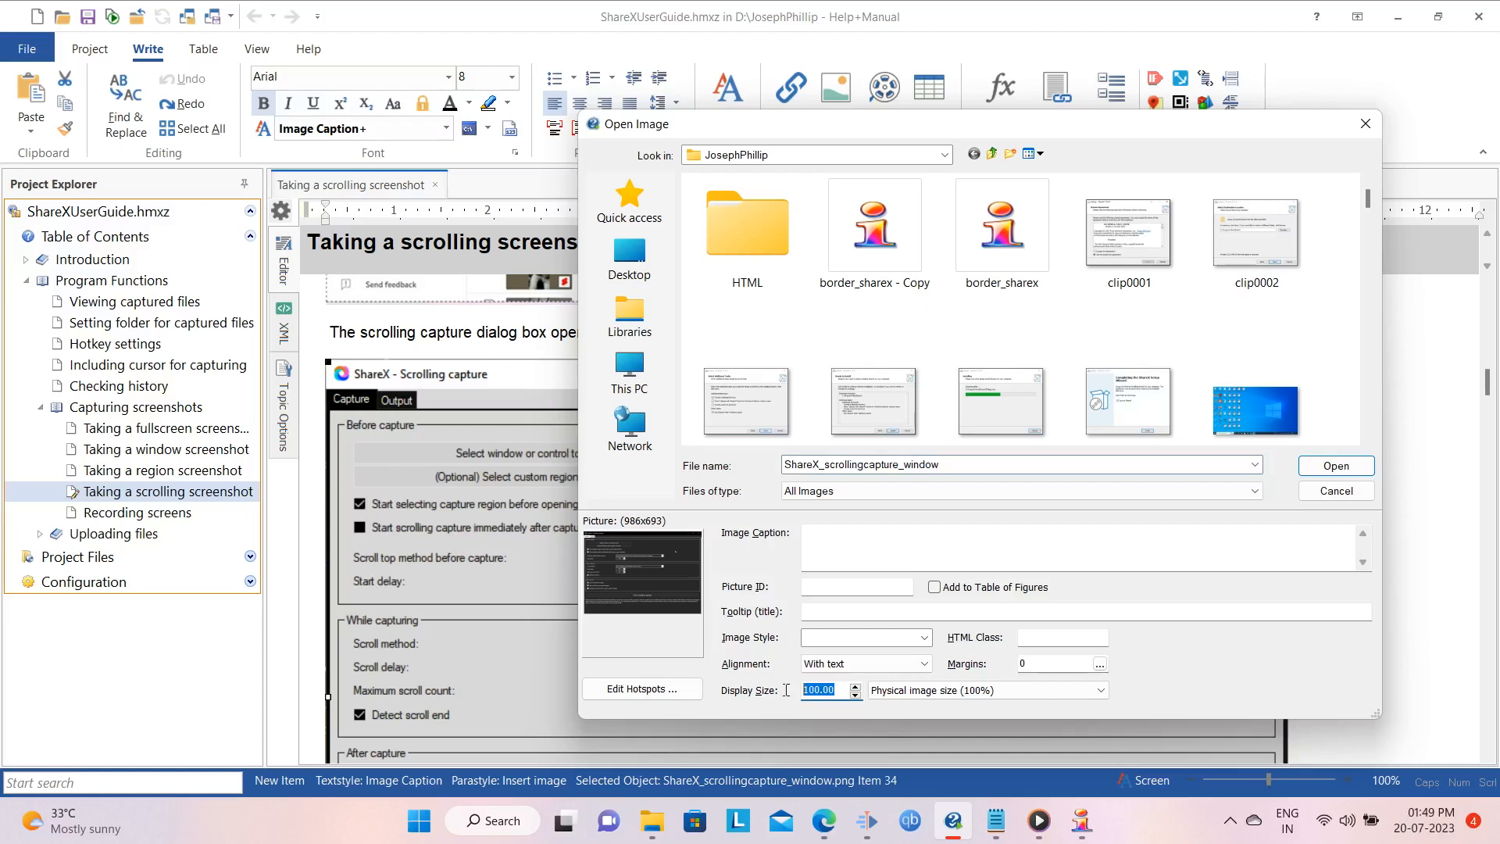